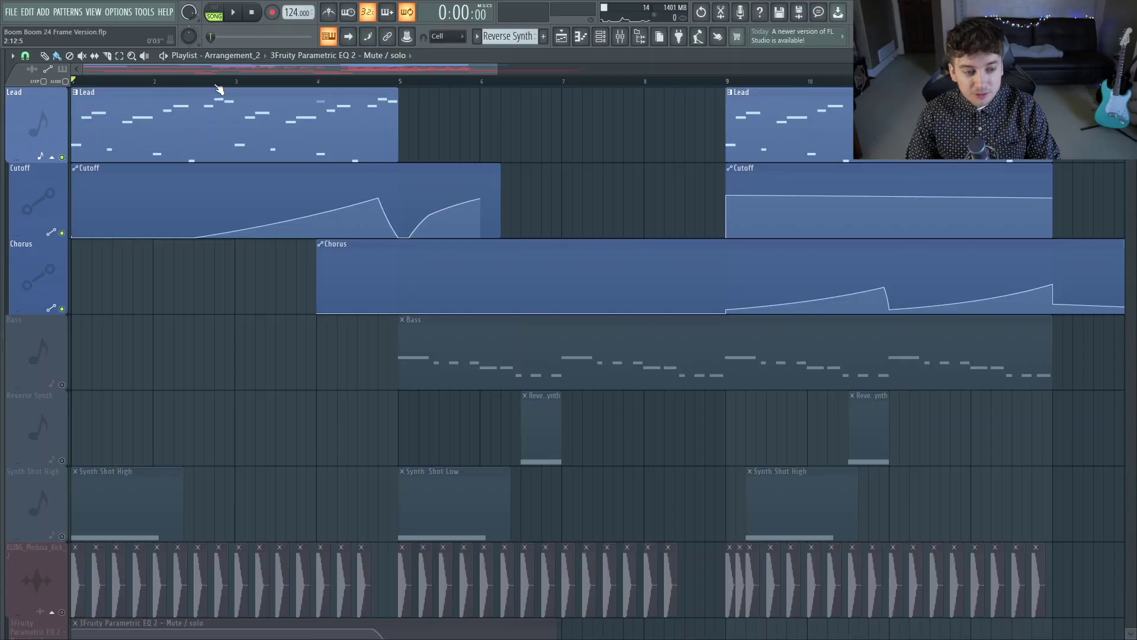
Step: Play the song from the start with the lead audible and unmute the KLING_Medusa_Kick_2 track group during playback
mouse_move(210, 83)
mouse_down()
mouse_move(92, 209)
mouse_move(56, 211)
mouse_up()
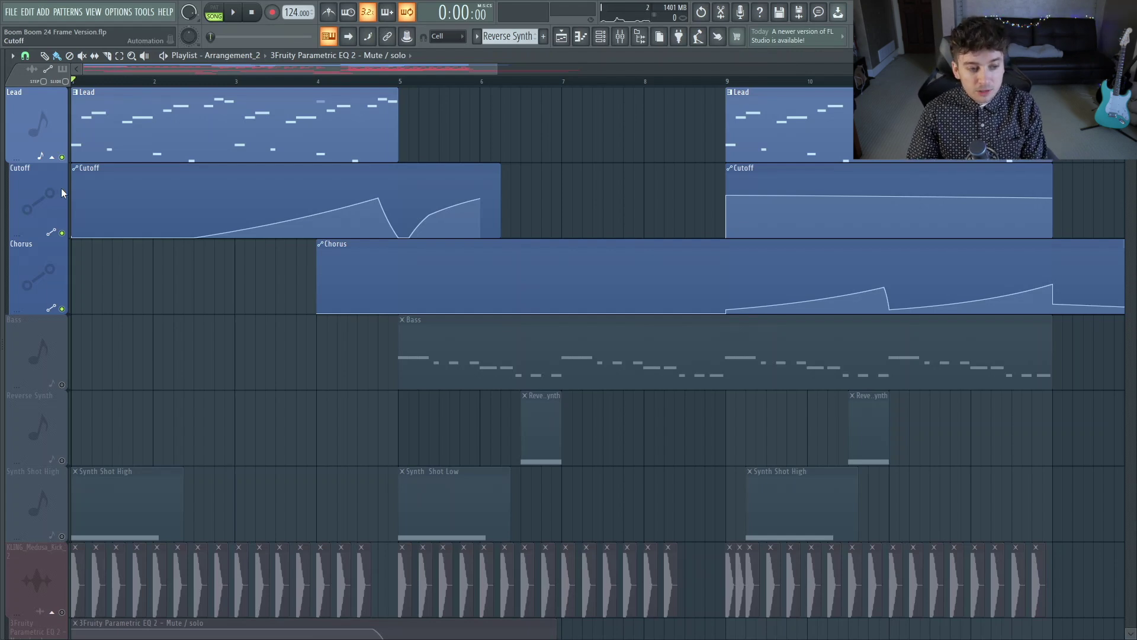
key(space)
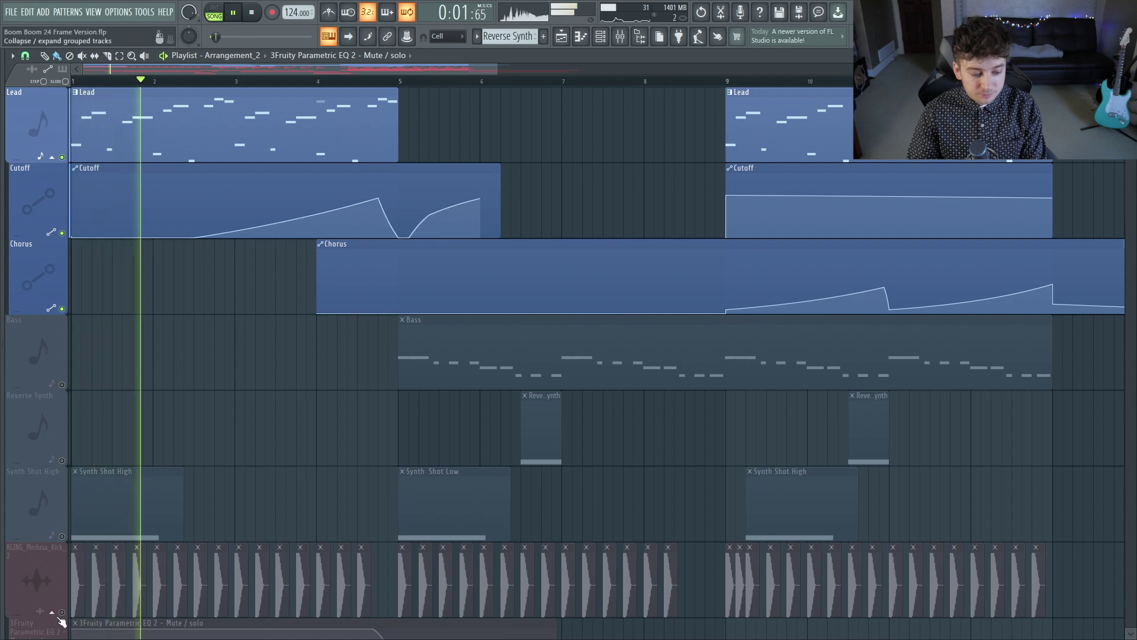
click(62, 612)
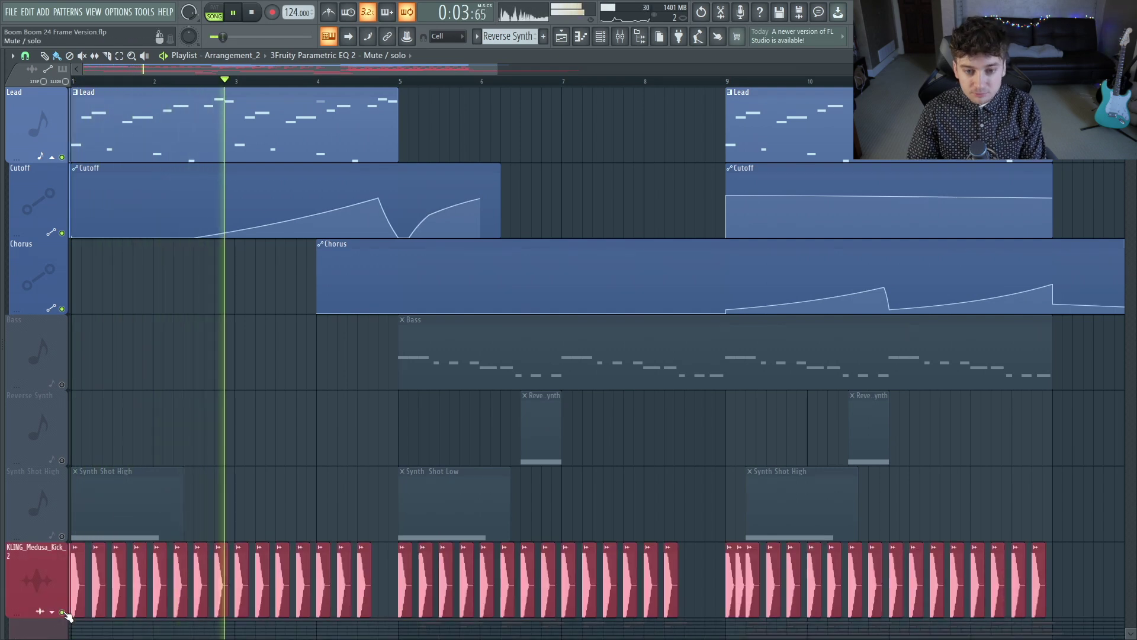
key(space)
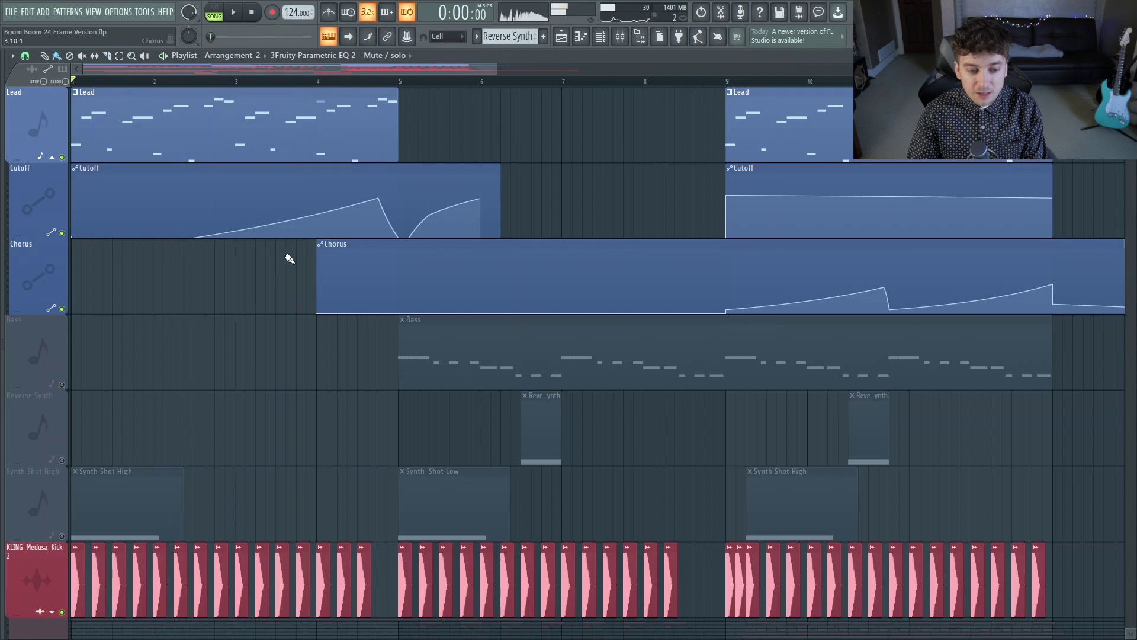
Step: Play the arrangement from bar 9 to hear the second lead section, stop playback and close the playlist
click(729, 84)
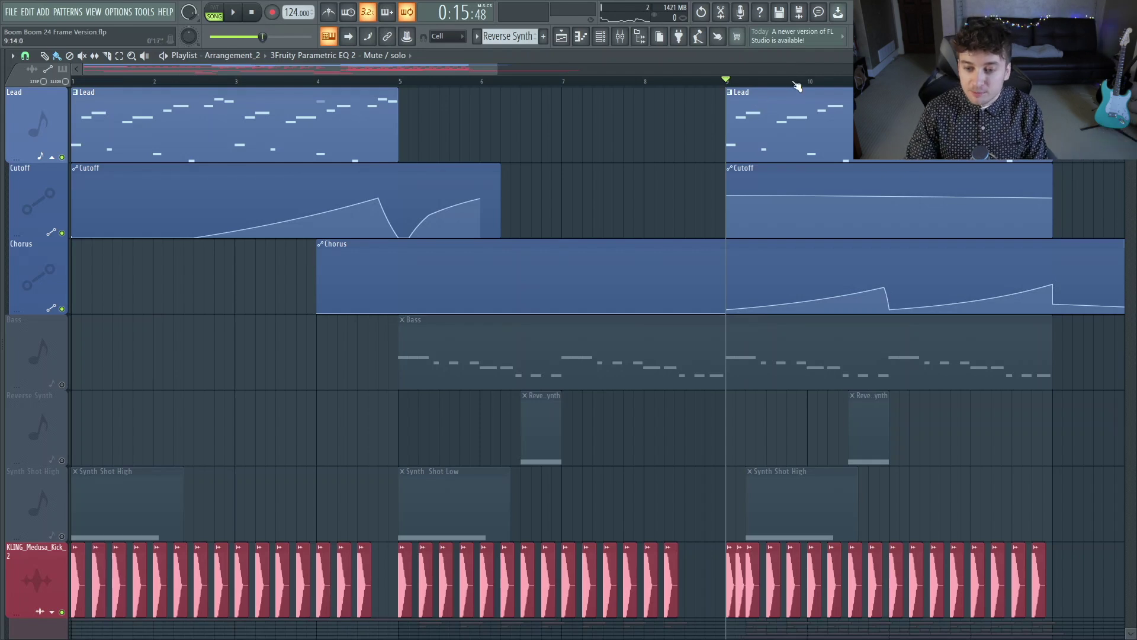
key(space)
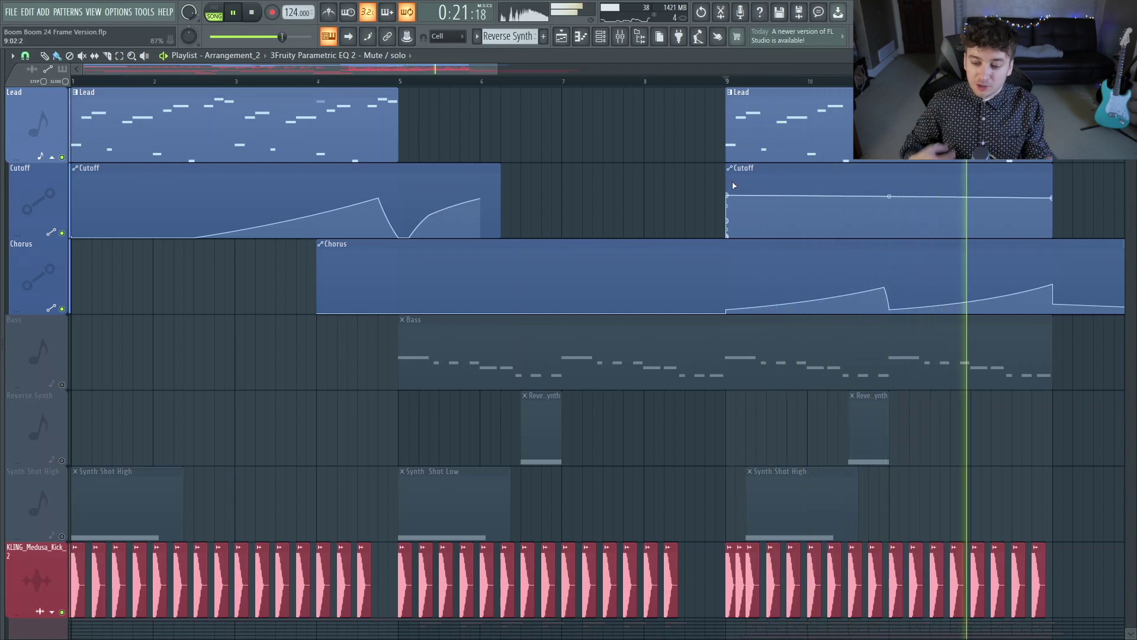
click(1129, 55)
key(space)
Step: Open the Lead channel's Vital synth, select the Lead pattern and move the synth window slightly higher
click(600, 36)
click(504, 352)
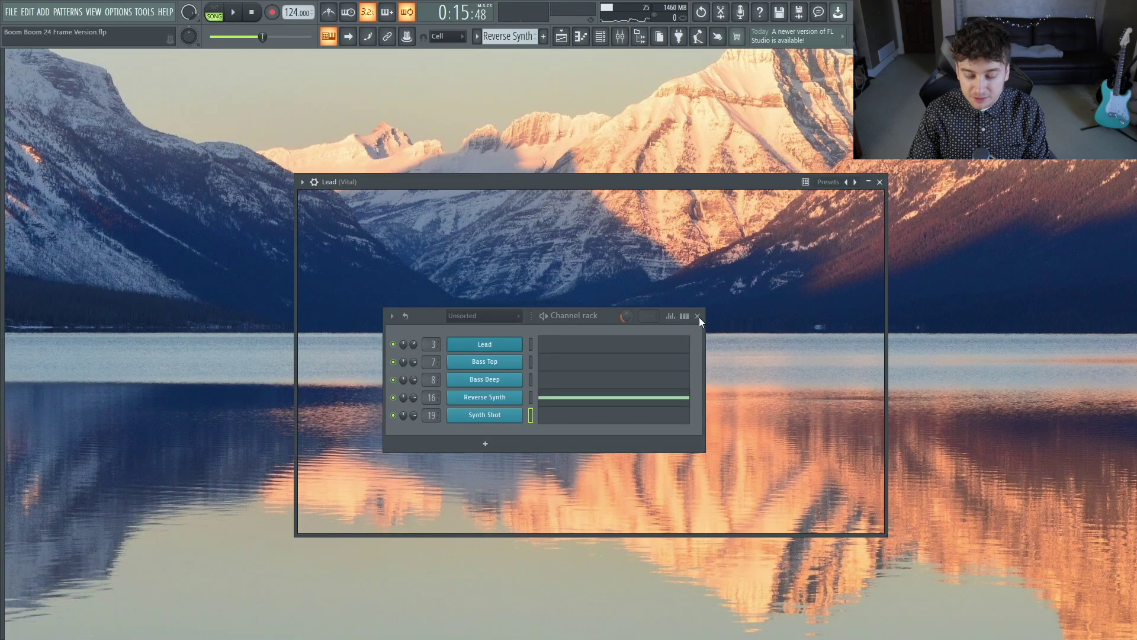
scroll(511, 35, down, 1)
scroll(510, 36, down, 1)
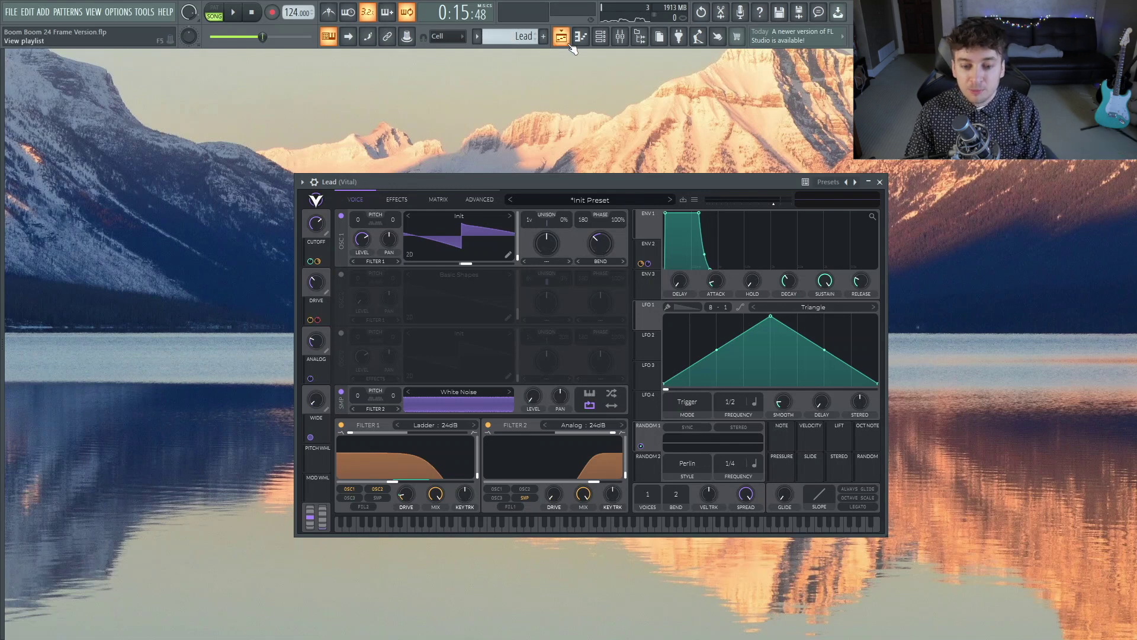
drag(572, 182, 569, 145)
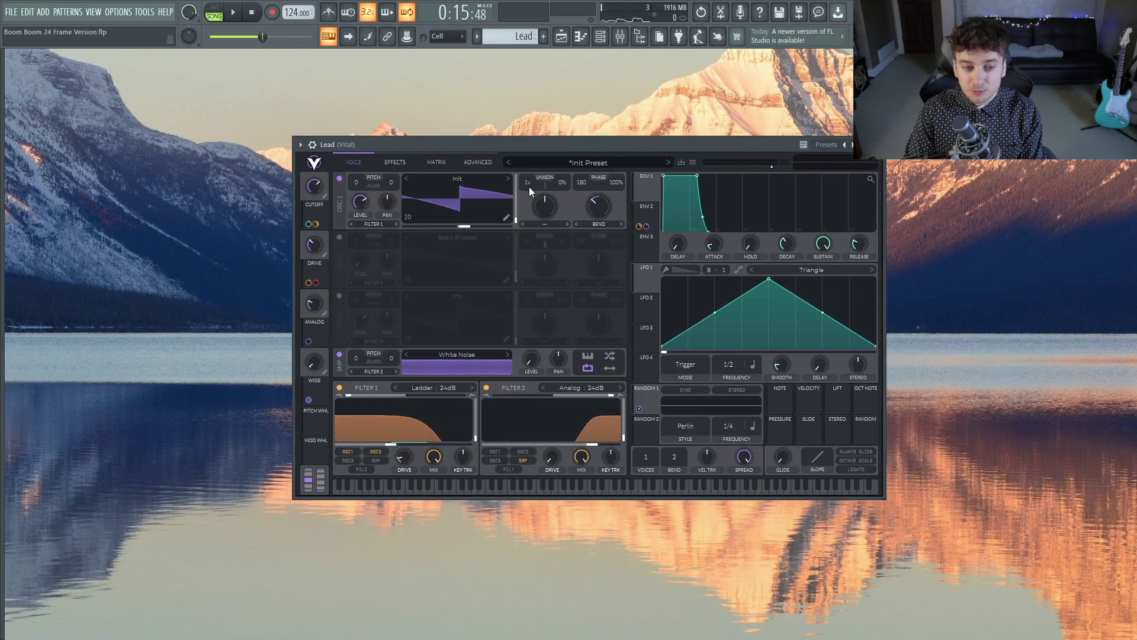
click(214, 12)
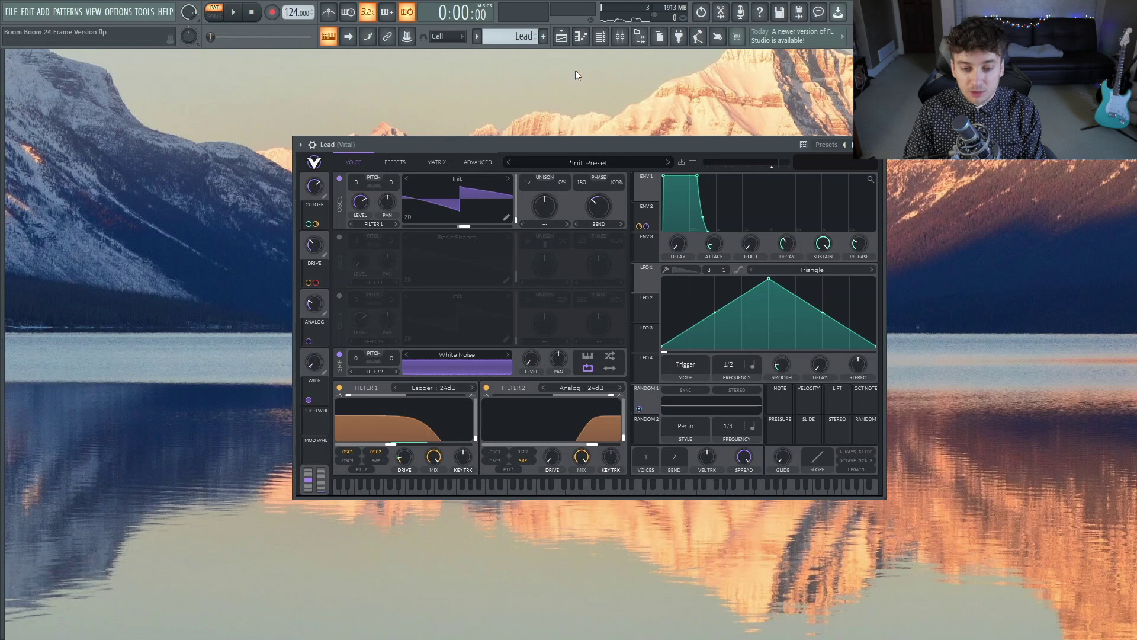
click(561, 36)
click(214, 11)
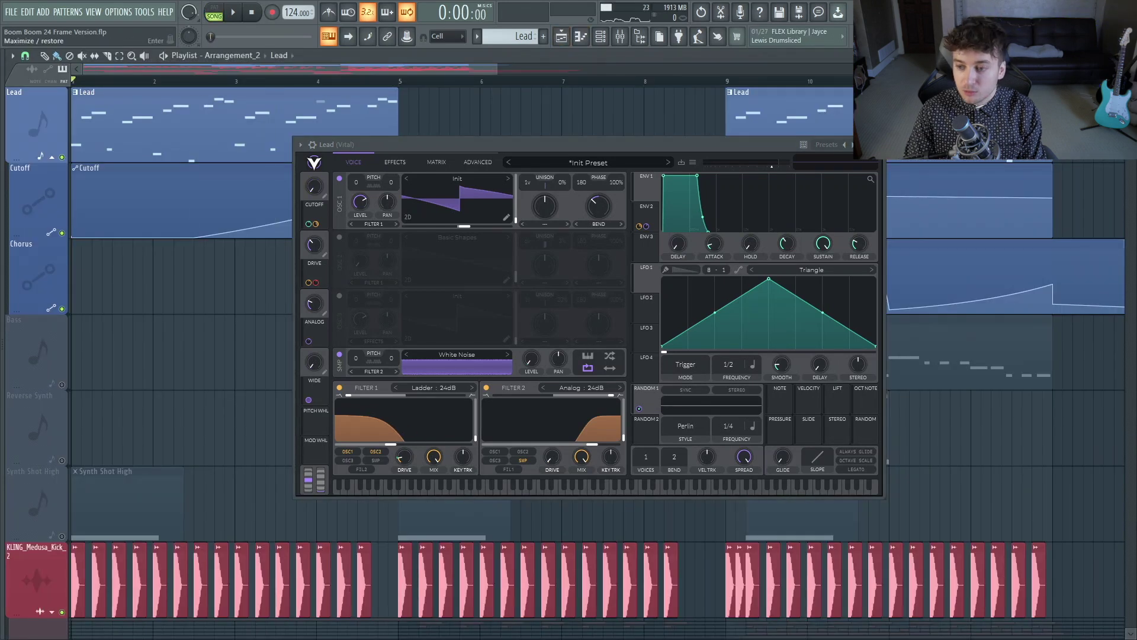
key(F5)
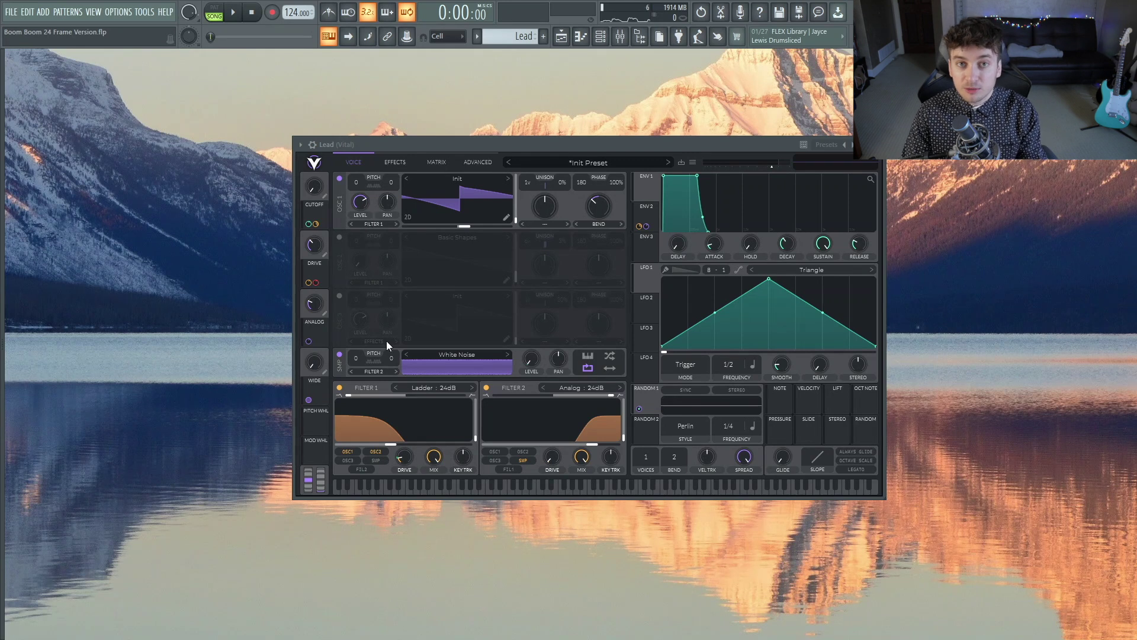
Step: Show envelope 2 and audition the Lead's white noise in pattern mode by temporarily switching off oscillator 1 and filter 1
click(649, 210)
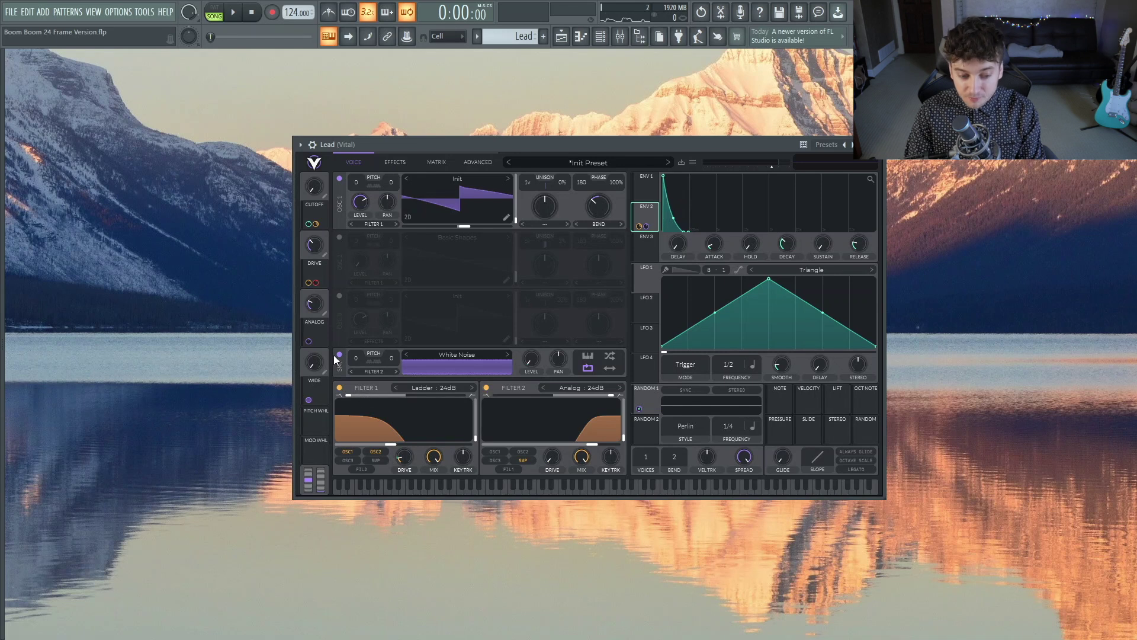
click(339, 179)
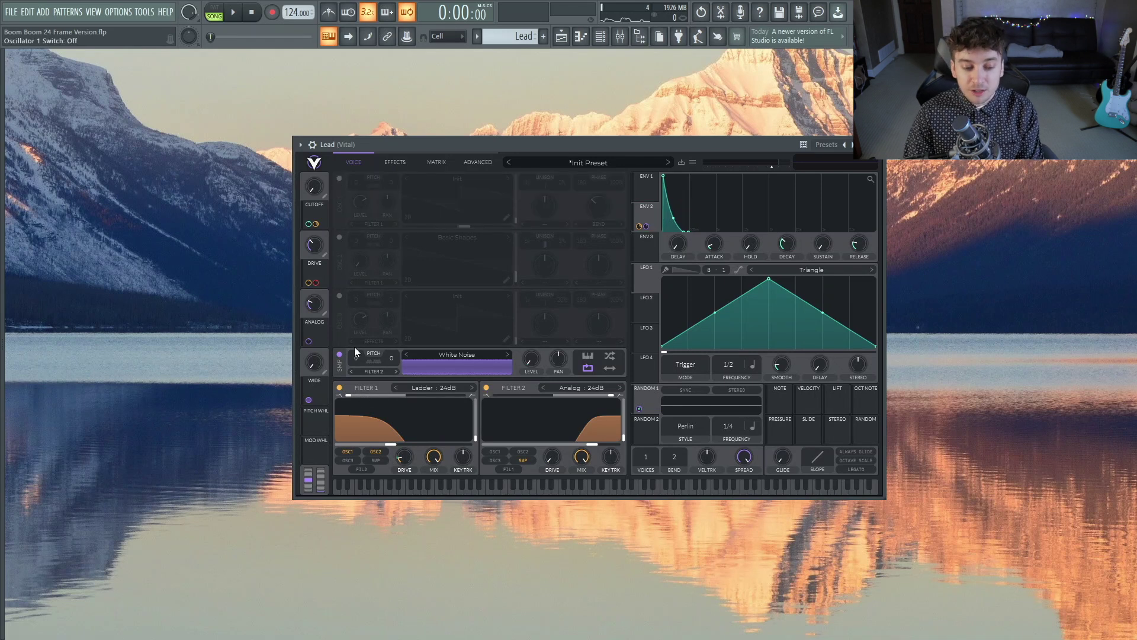
click(339, 387)
key(space)
click(214, 8)
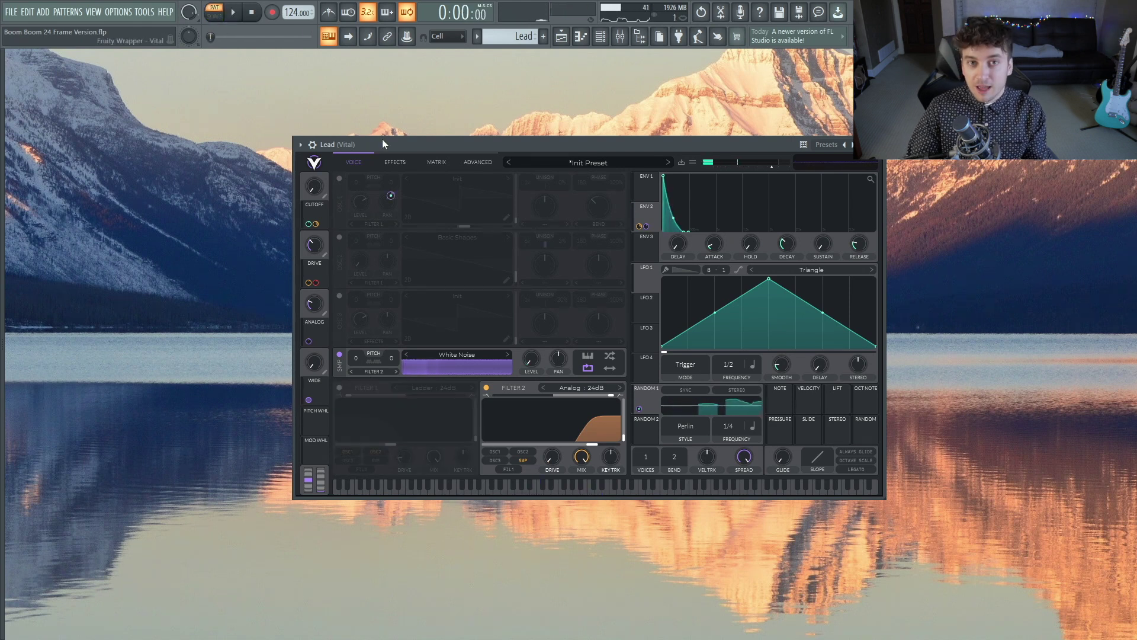
click(338, 388)
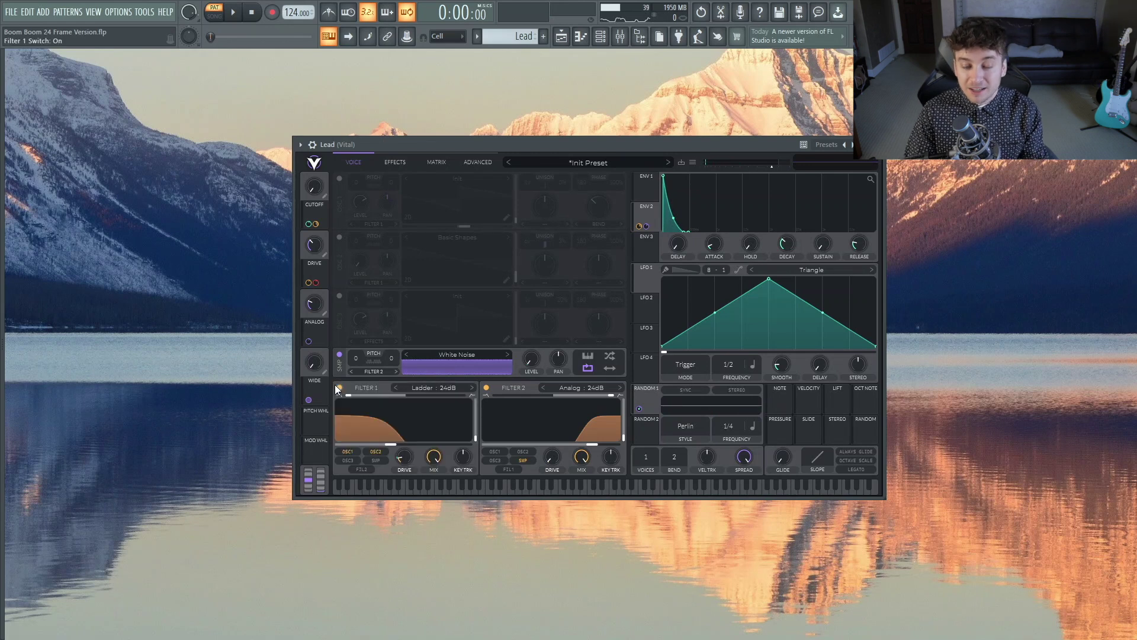
click(340, 178)
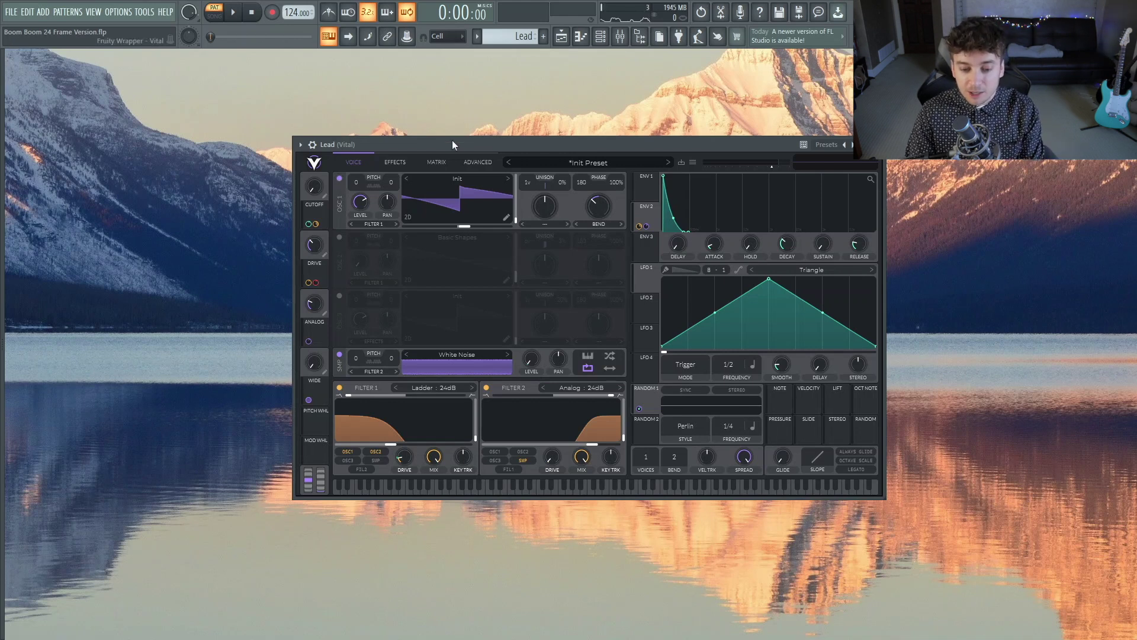
Step: Play the Lead pattern with the full sound and check its notes in the channel rack
key(space)
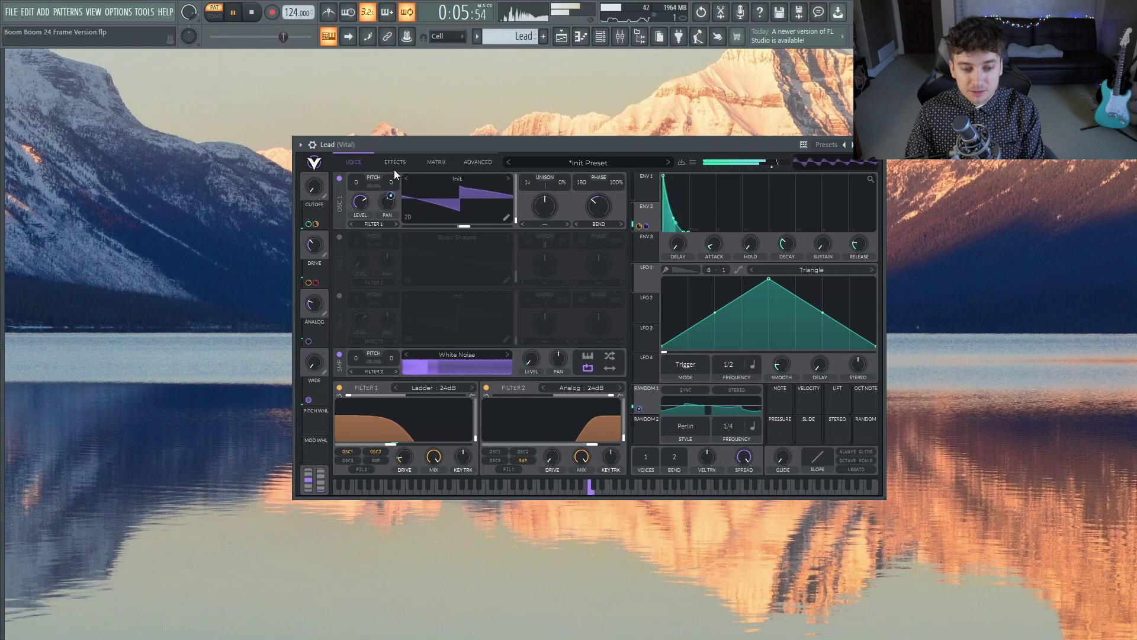
key(space)
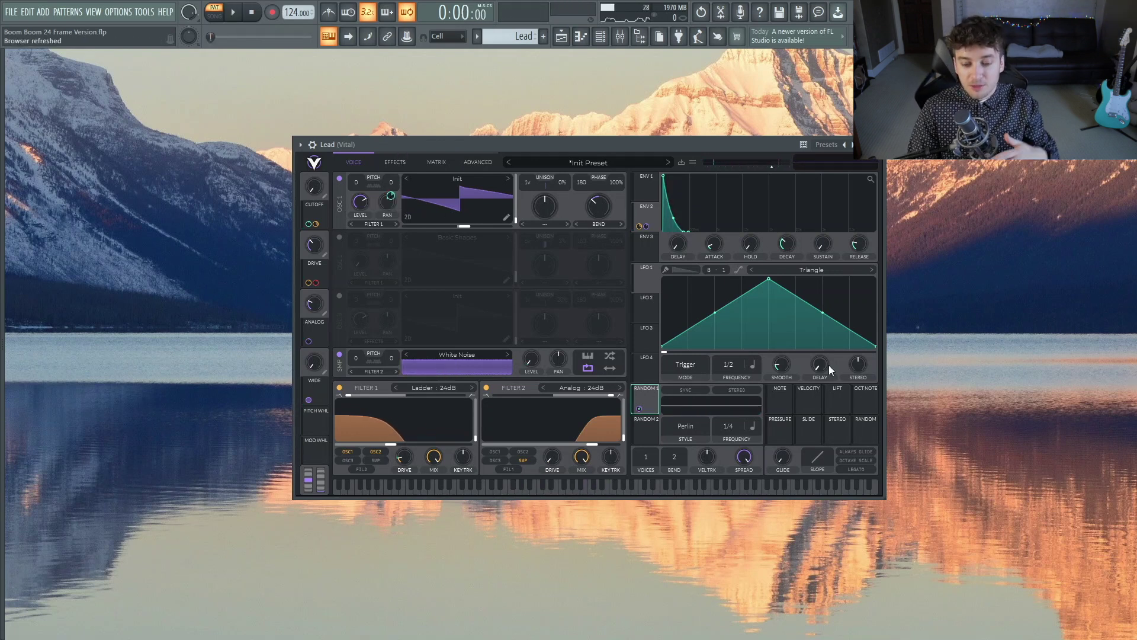
click(600, 36)
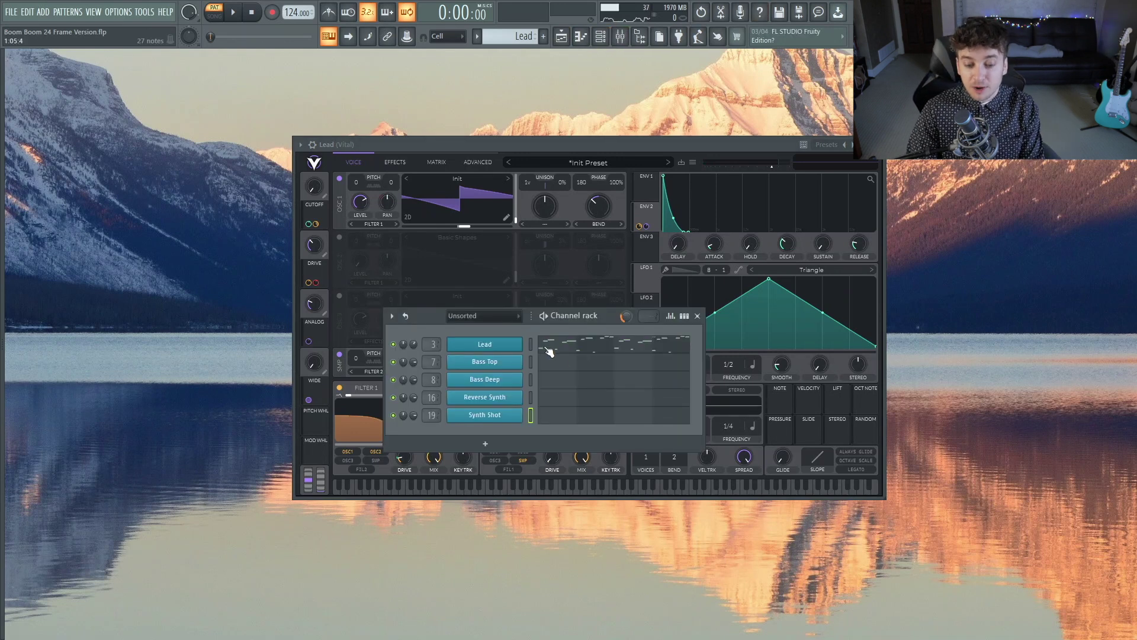
click(698, 317)
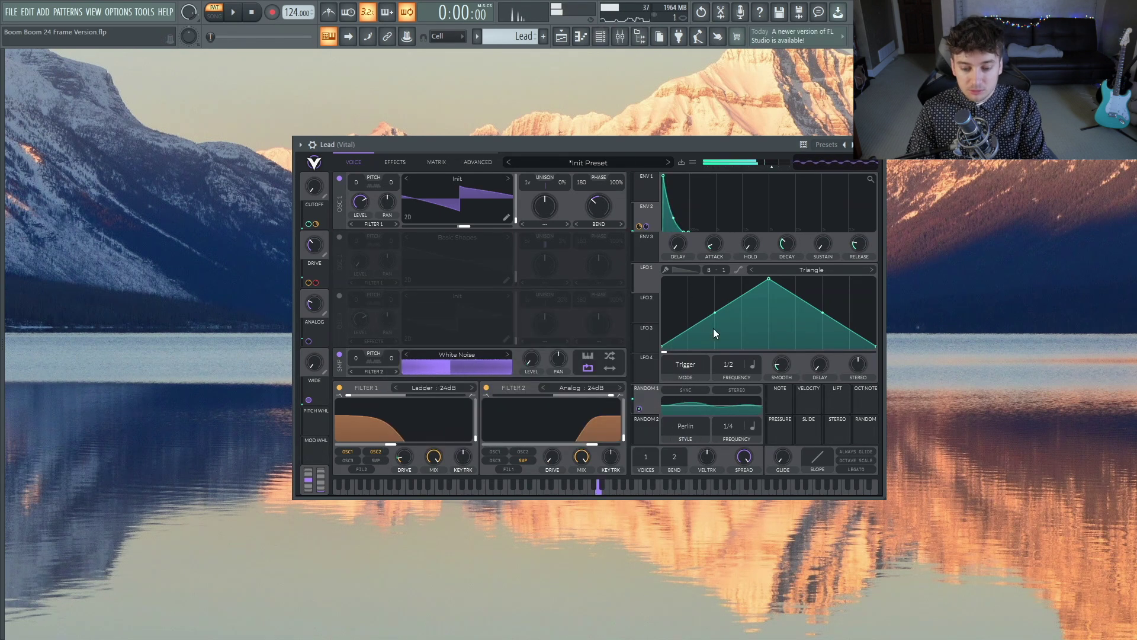
Step: Try the Lead synth's Analog macro at about 0.76 and view its effects chain, including the chorus mix
drag(320, 285, 321, 224)
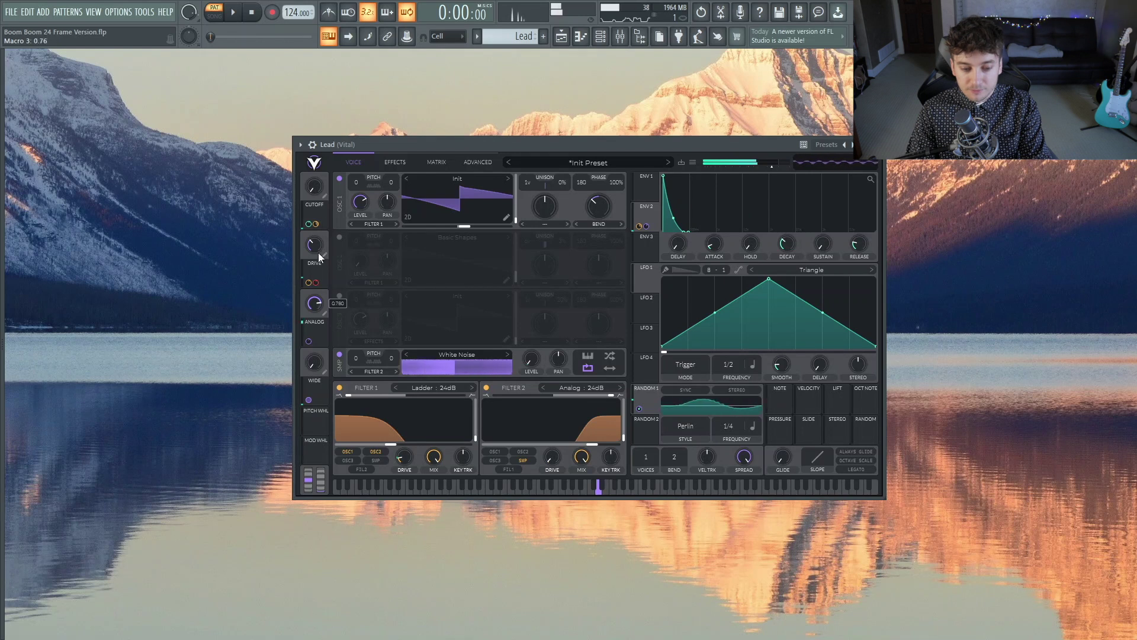
click(394, 162)
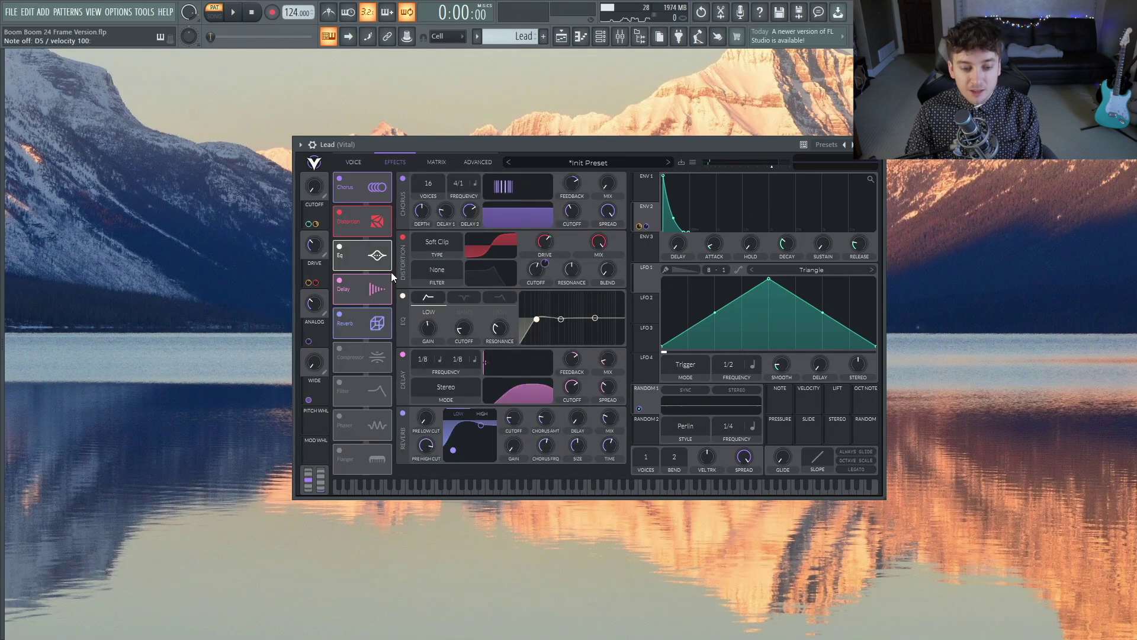
drag(606, 186, 607, 249)
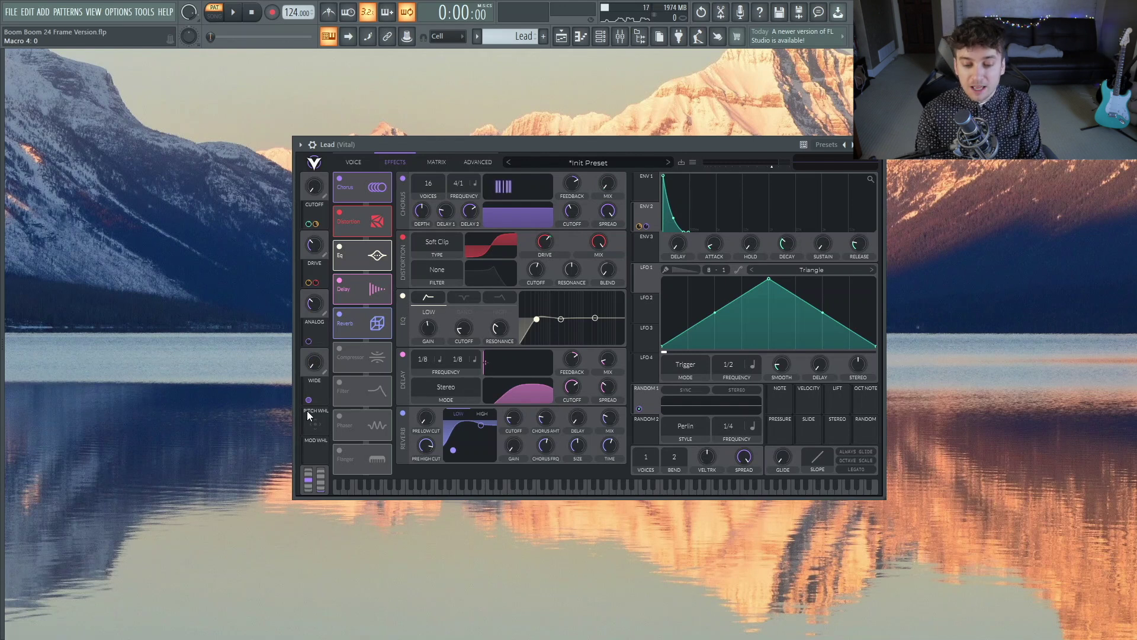
Step: Bring back the playlist in song mode and play the lead from the start and from around bar 10
click(568, 36)
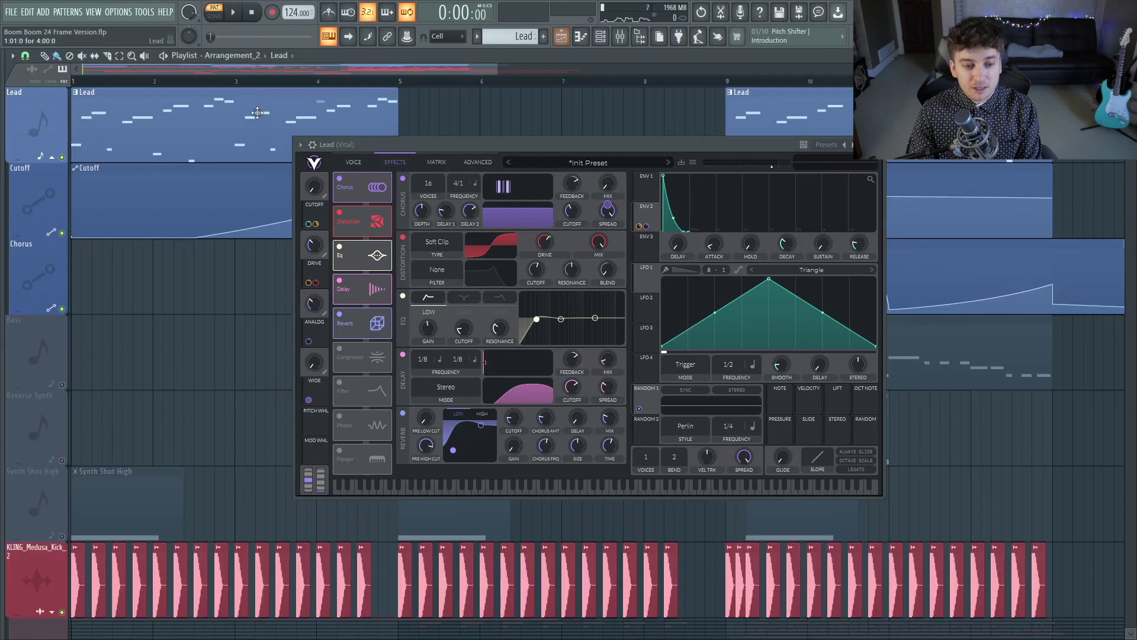
click(256, 70)
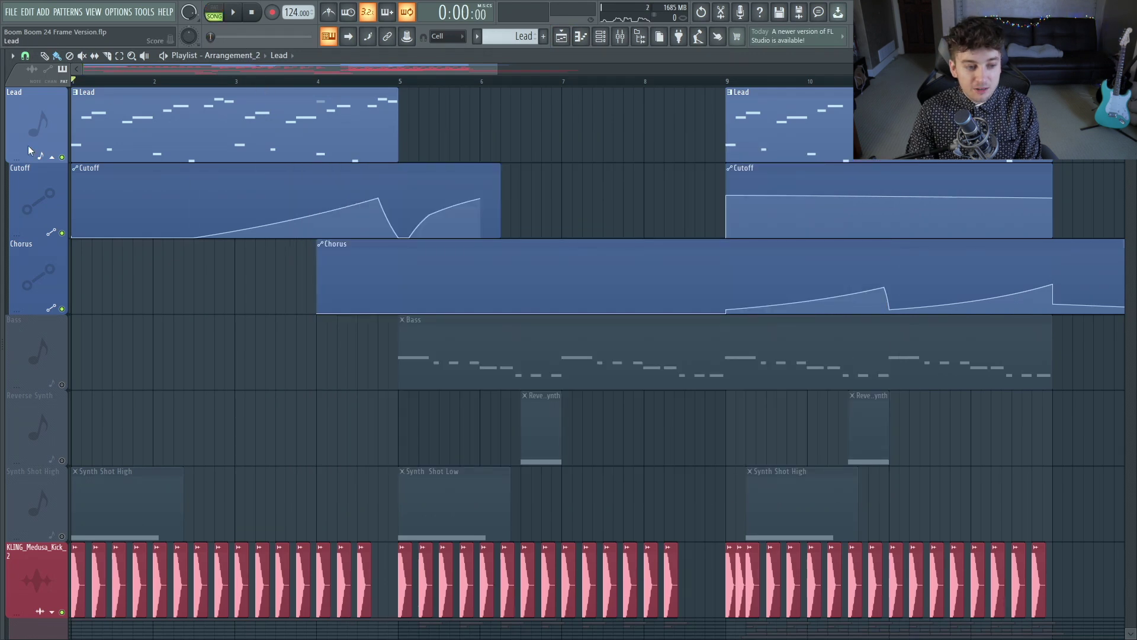
key(space)
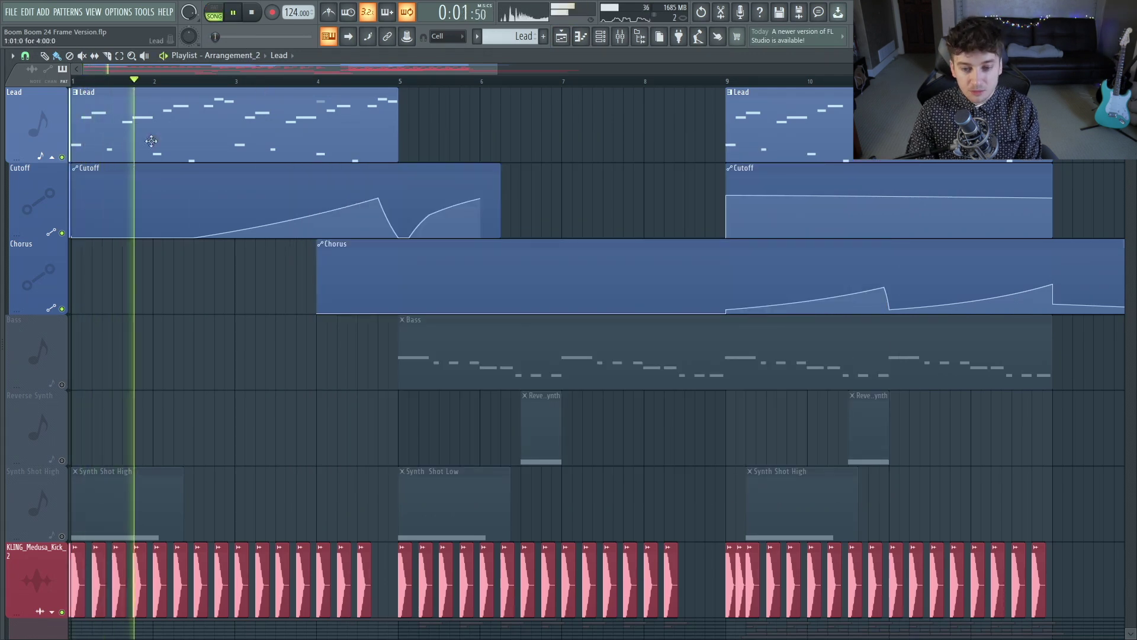
key(space)
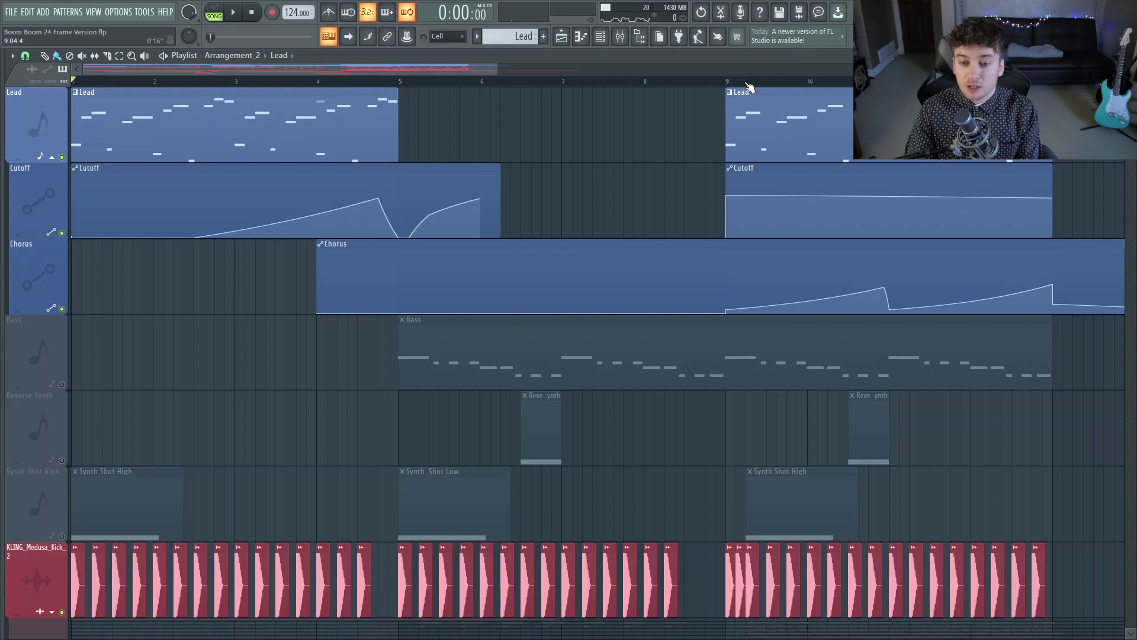
click(803, 82)
key(space)
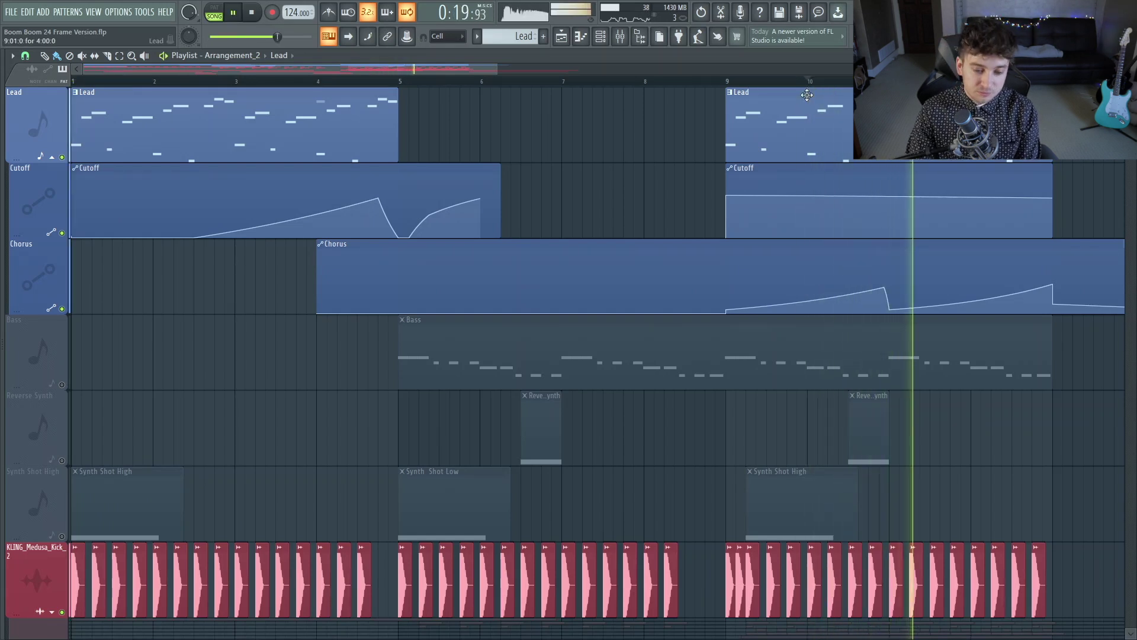
key(space)
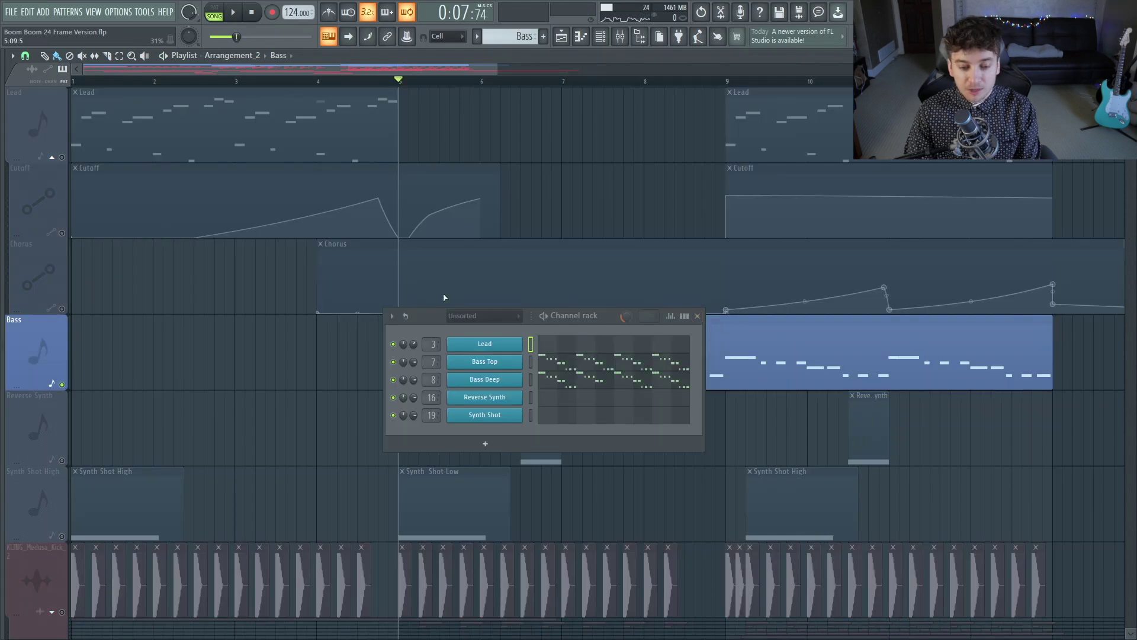
Step: Place Bass Deep above Bass Top in the channel rack, mute Bass Top and play the Bass pattern in pattern mode
click(215, 12)
drag(482, 381, 482, 363)
click(393, 380)
key(space)
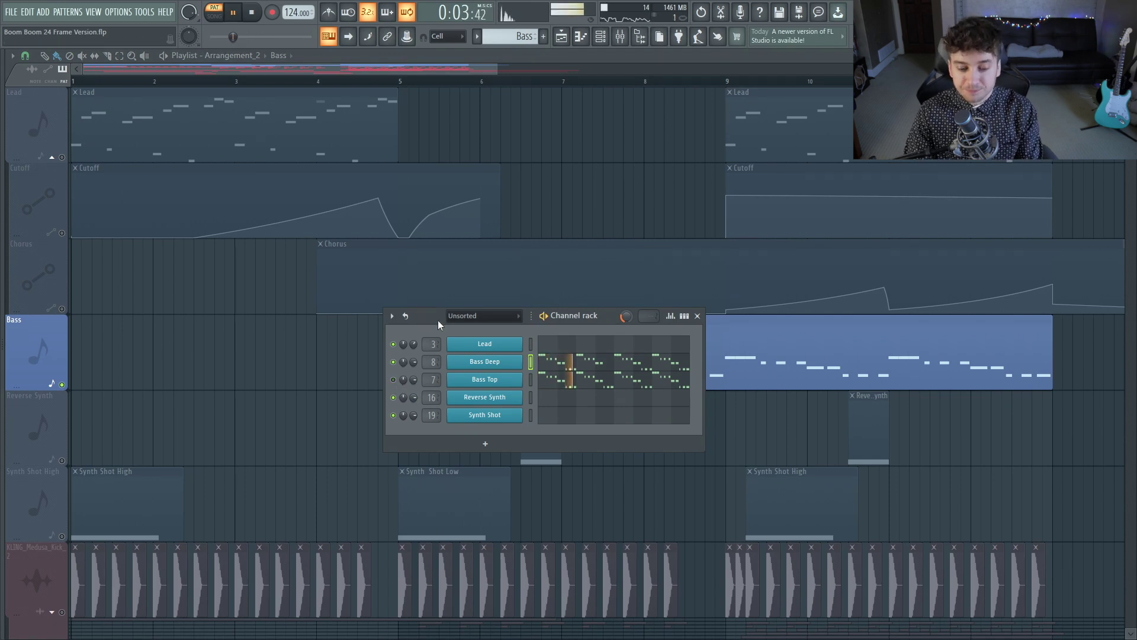
Step: Open the Bass Deep synth, stop playback and examine its envelope 2, oscillator pitch and effects chain
click(482, 361)
key(space)
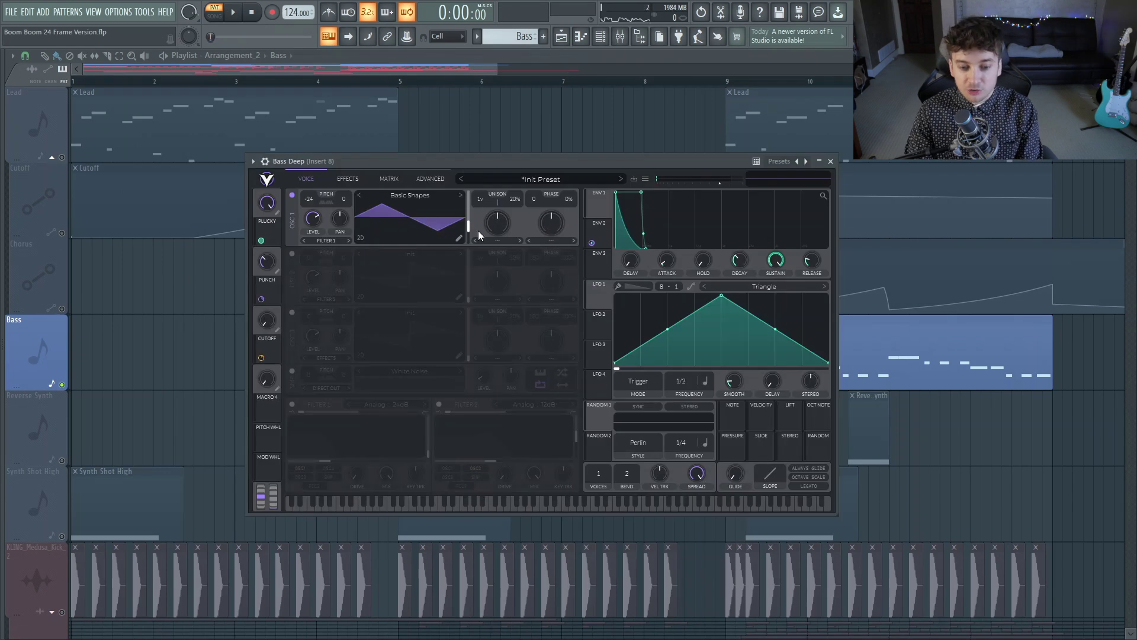
click(603, 235)
drag(603, 235, 311, 217)
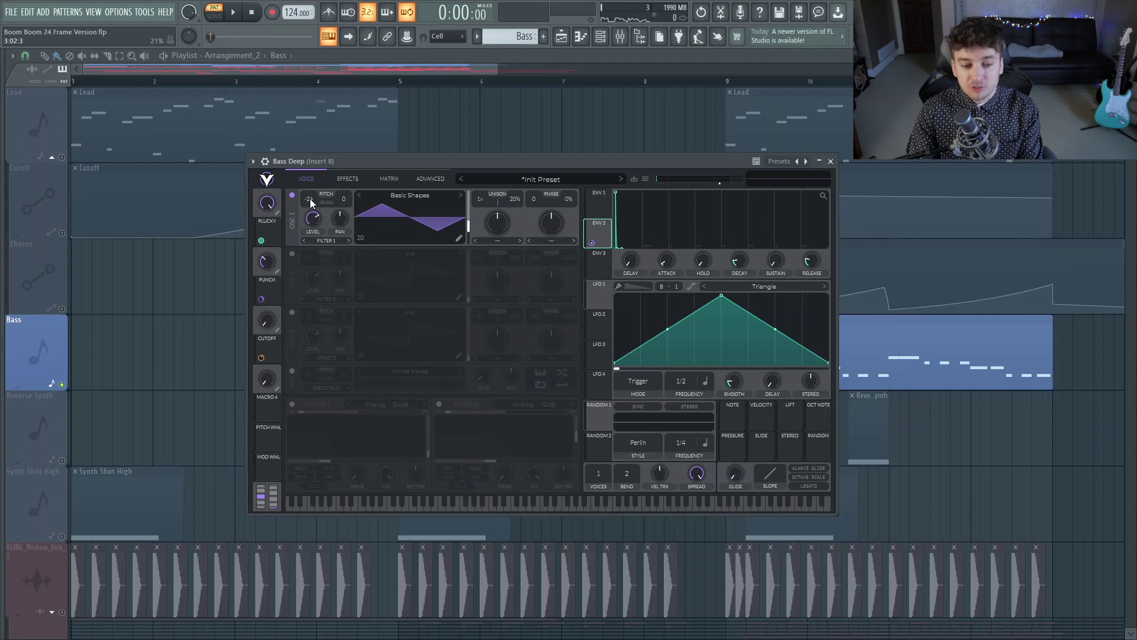
click(343, 179)
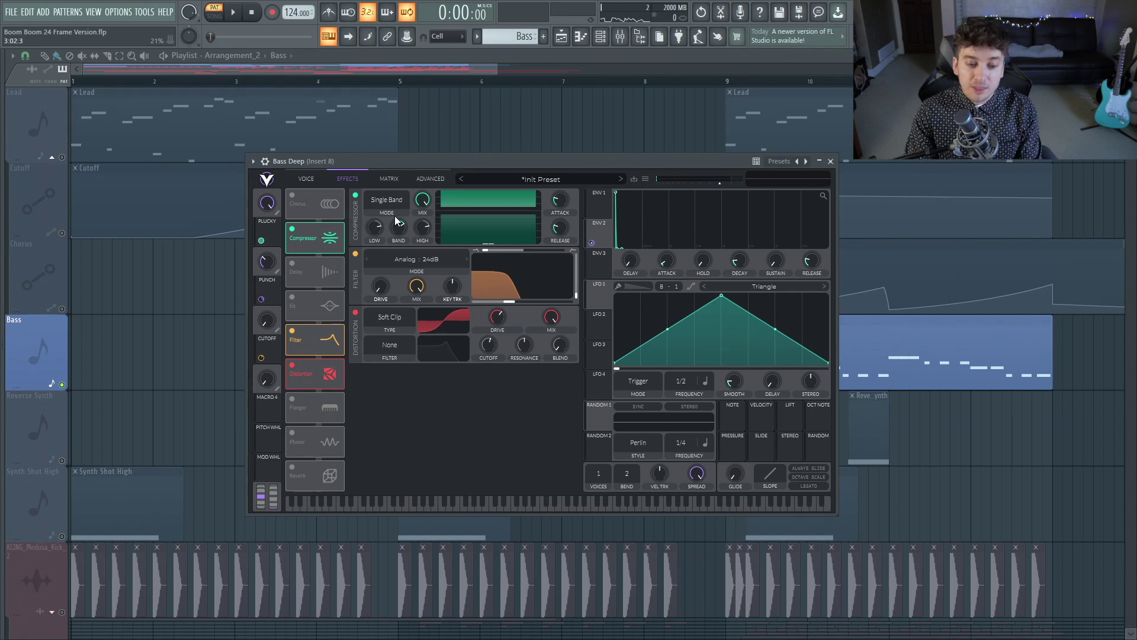
click(354, 252)
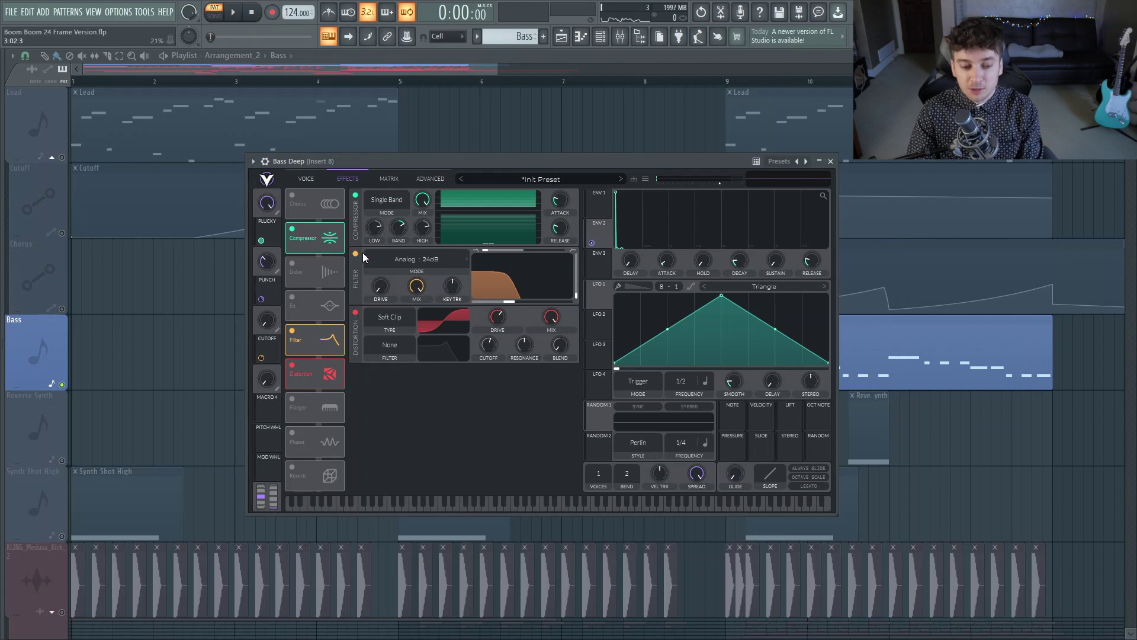
Step: Play the Bass pattern with the Bass Deep filter effect bypassed and re-enabled, and stop playback
key(space)
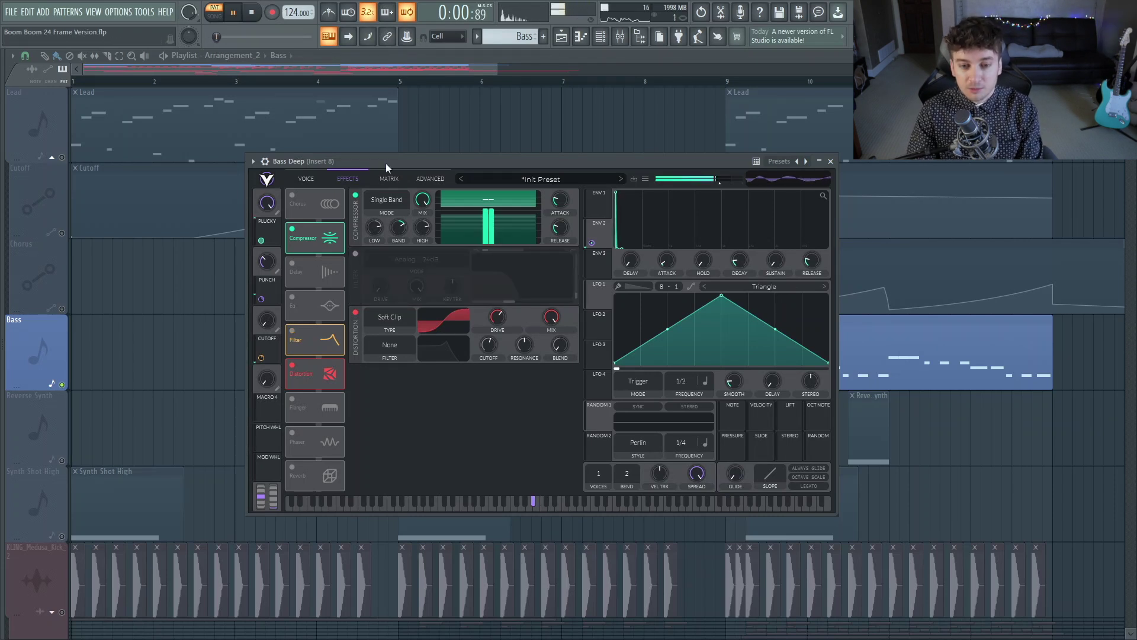
click(355, 253)
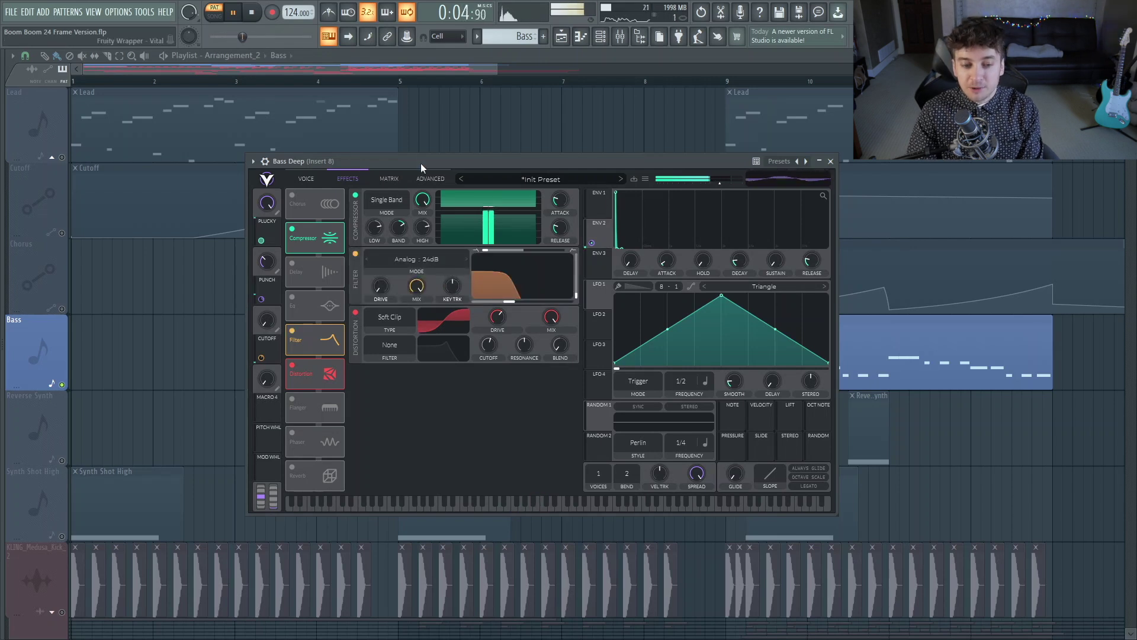
key(space)
Step: Open the Bass Top synth from the channel rack and close the rack
click(612, 36)
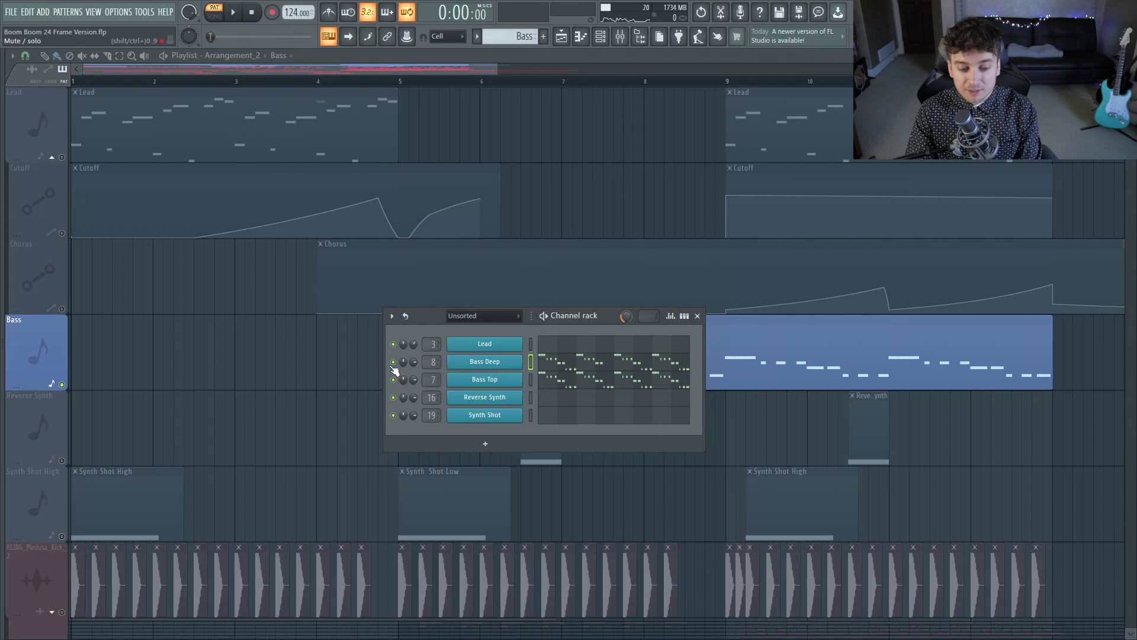
click(484, 379)
click(699, 316)
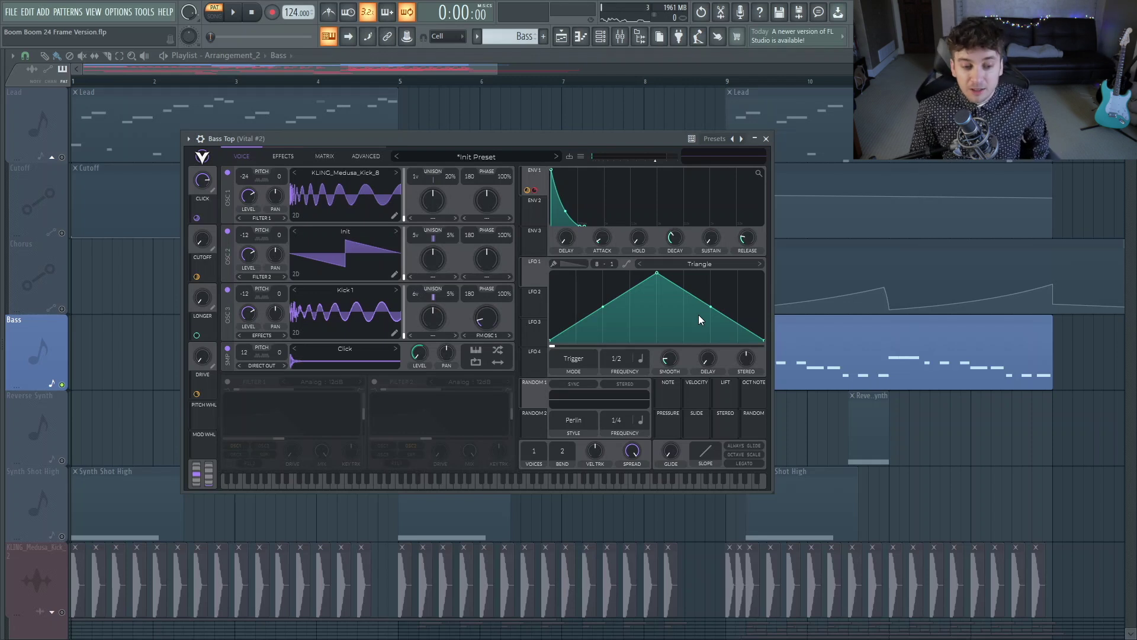
Step: Switch off oscillator 2, oscillator 3 and the Click sample in Bass Top and play the pattern with oscillator 1 alone
click(227, 231)
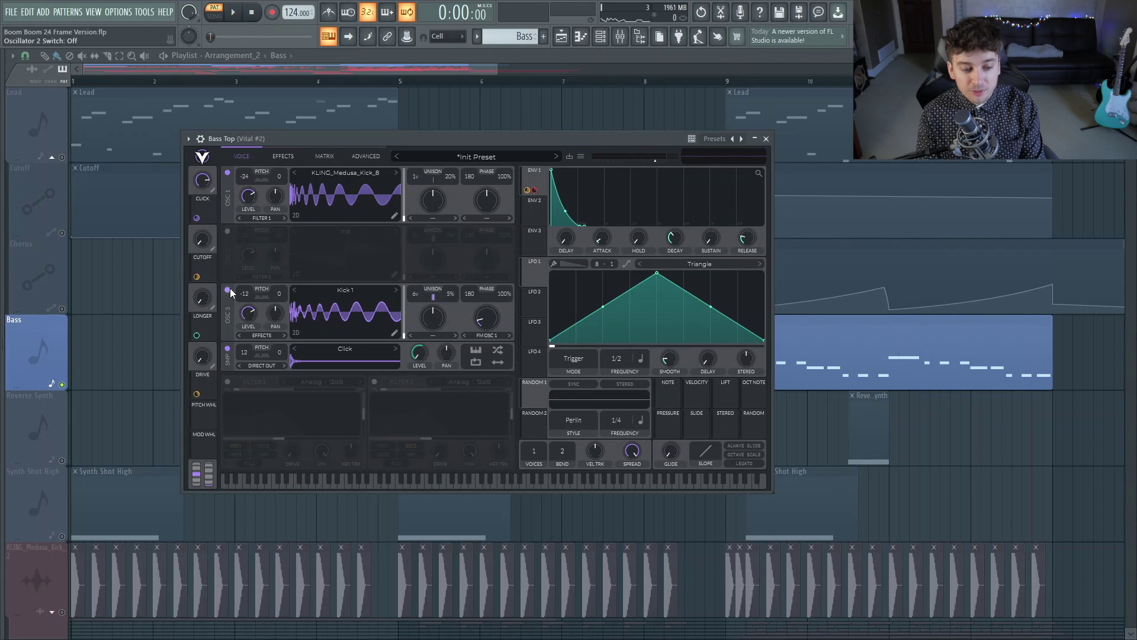
click(228, 289)
click(228, 349)
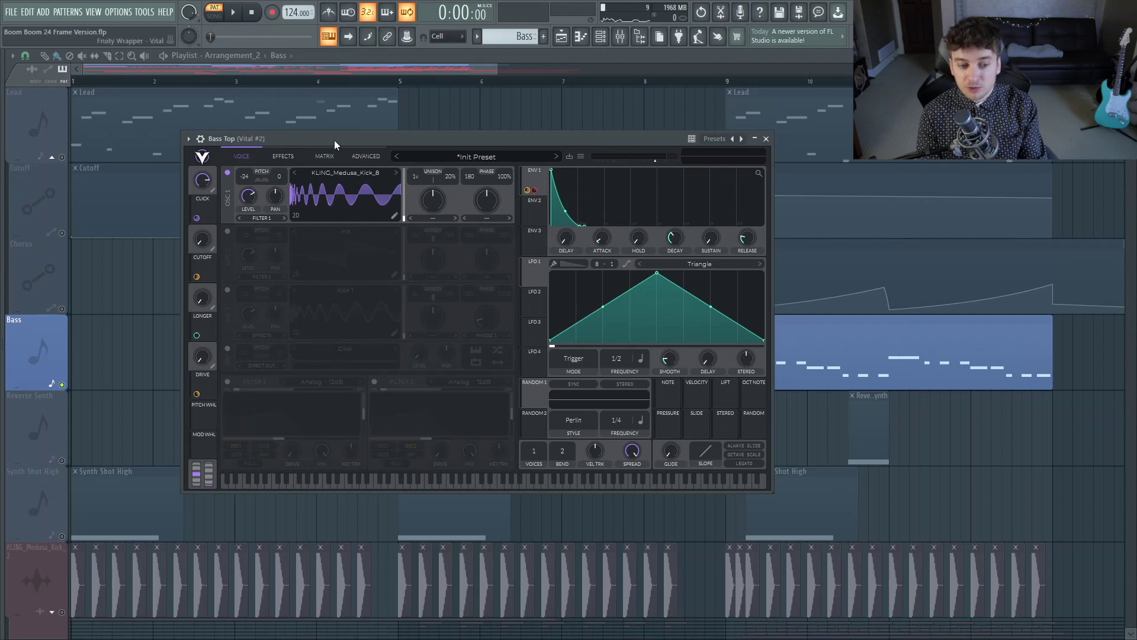
key(space)
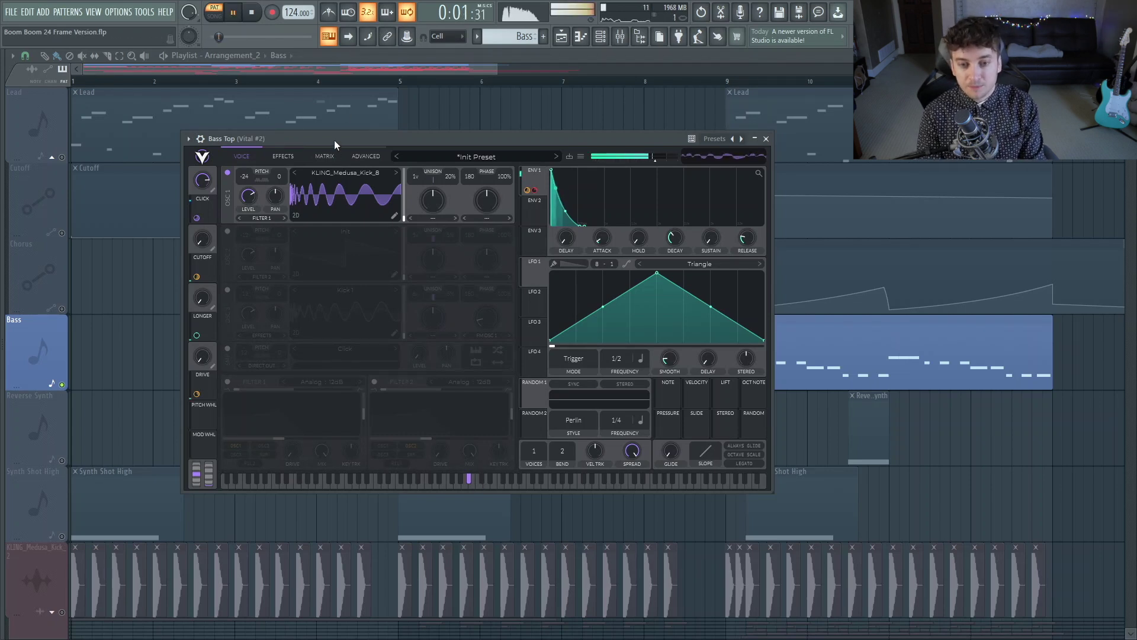
key(space)
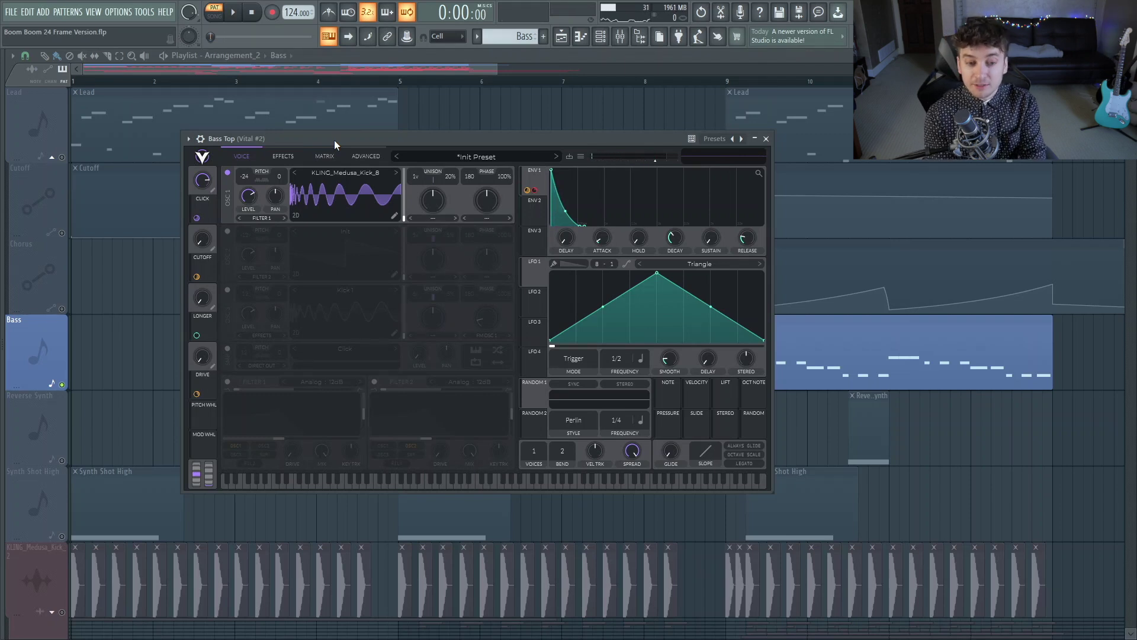
Step: Disable oscillator 1, enable oscillators 2 and 3, and play the Bass pattern with only those two
click(228, 231)
click(227, 173)
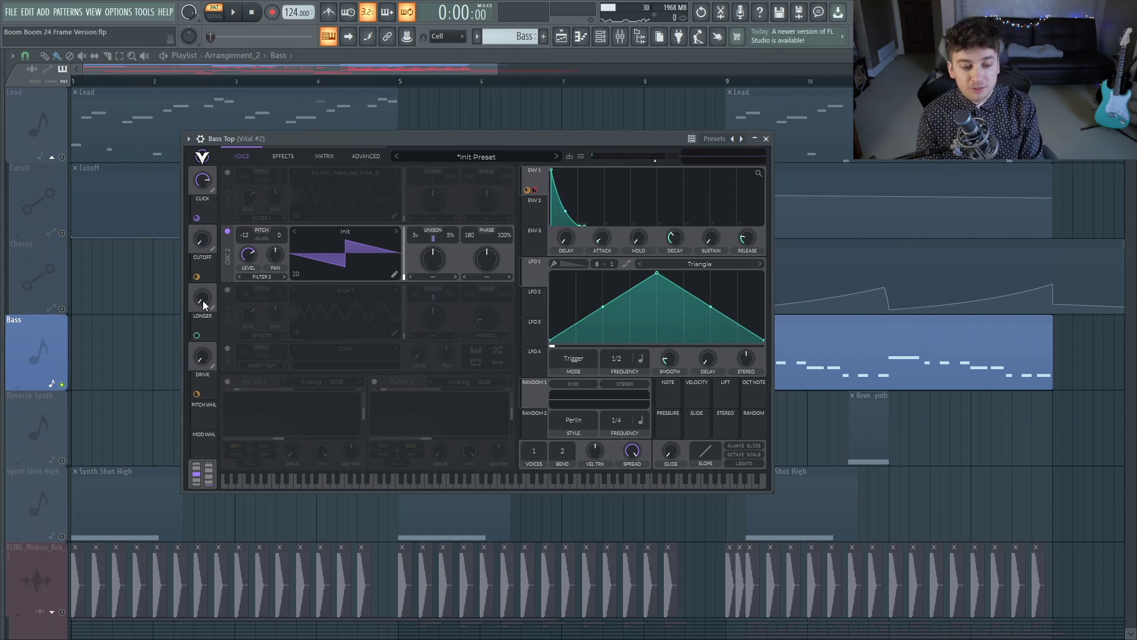
click(228, 290)
key(space)
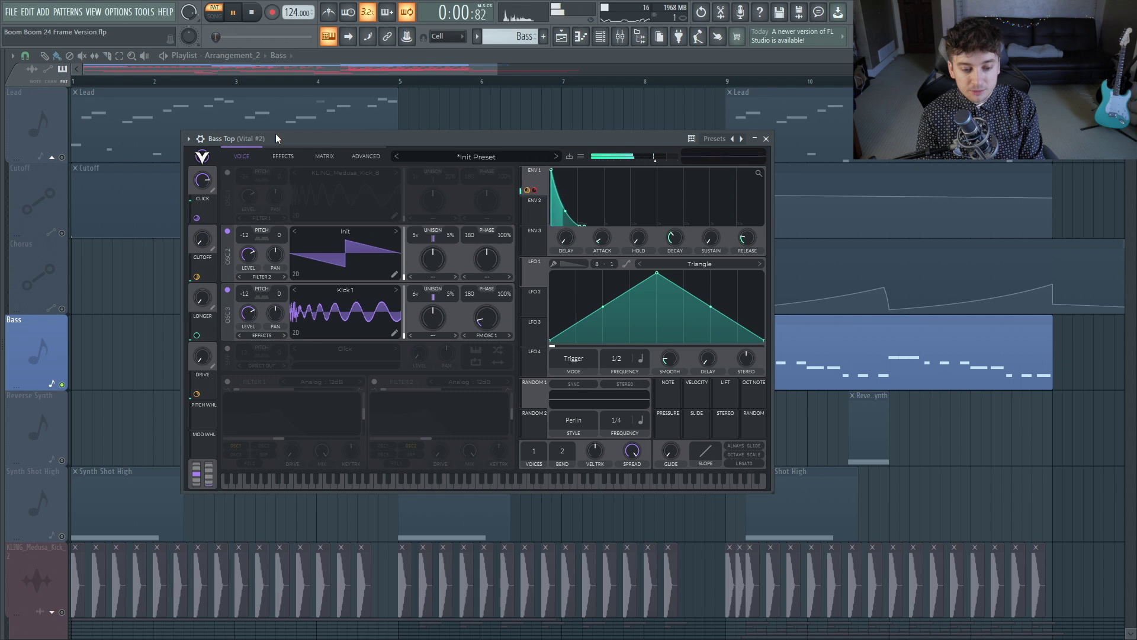
key(space)
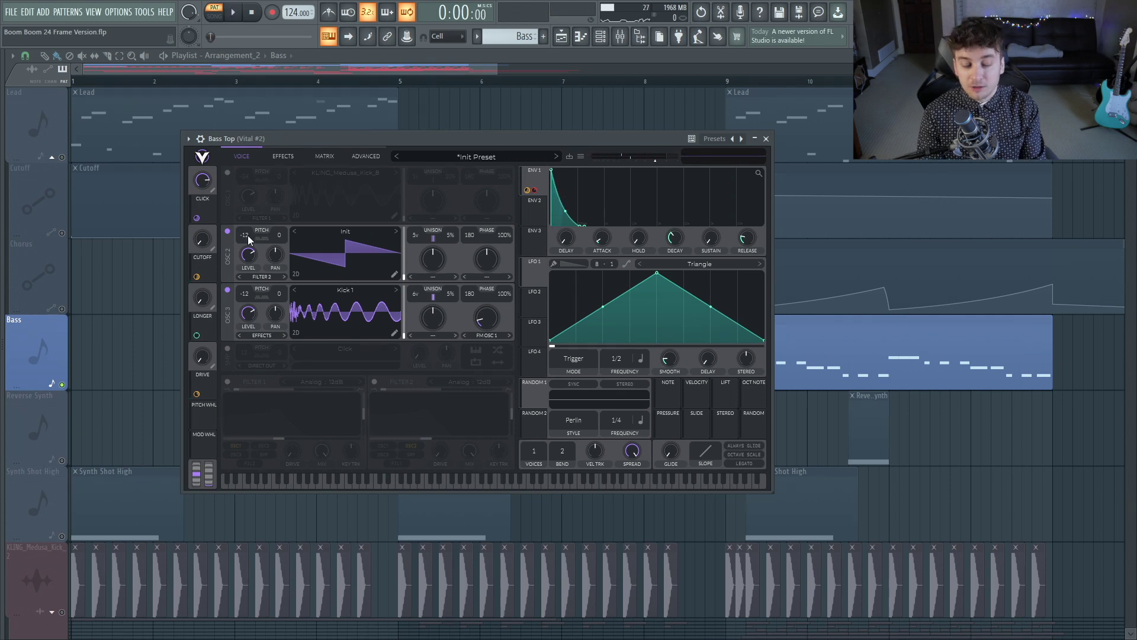
Step: Re-enable oscillator 1 and play the pattern with all three Bass Top oscillators but no sample
click(227, 172)
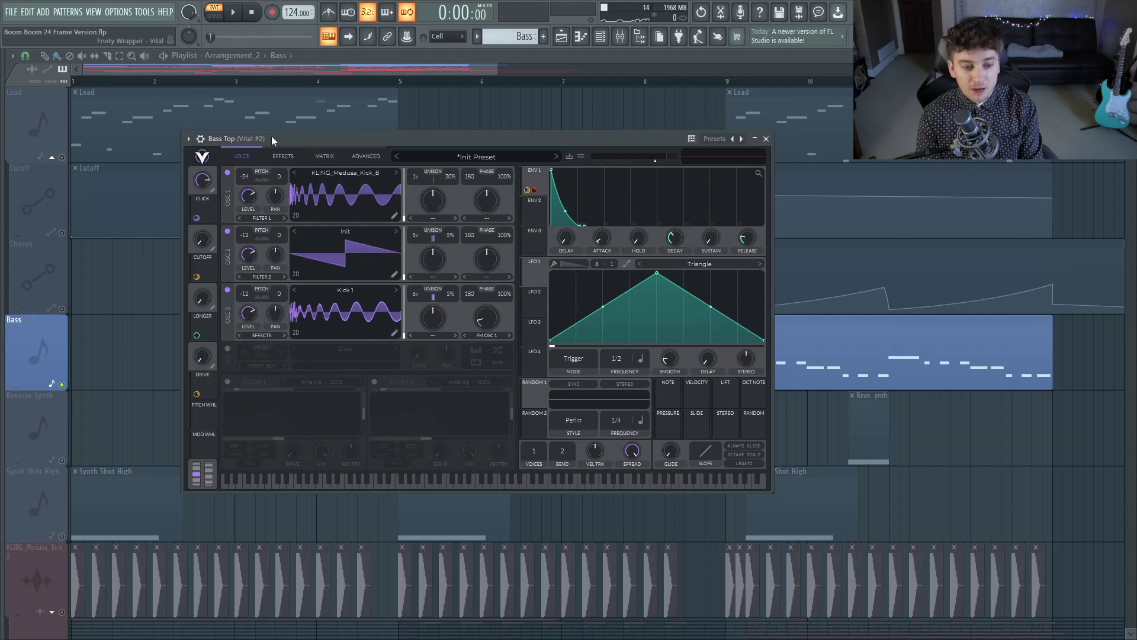
key(space)
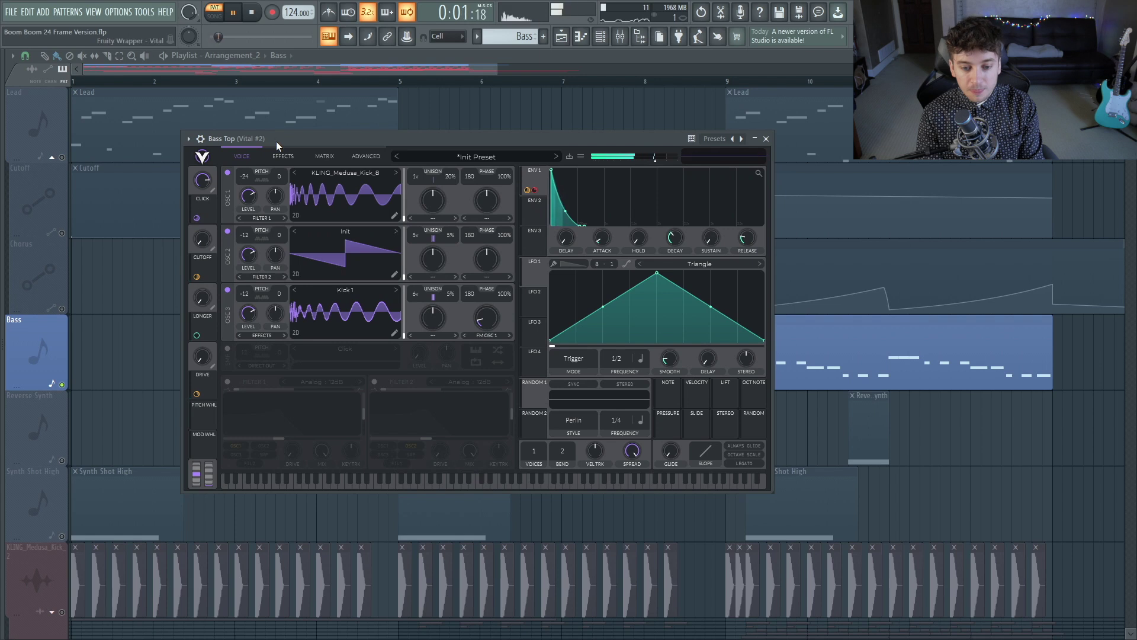
key(space)
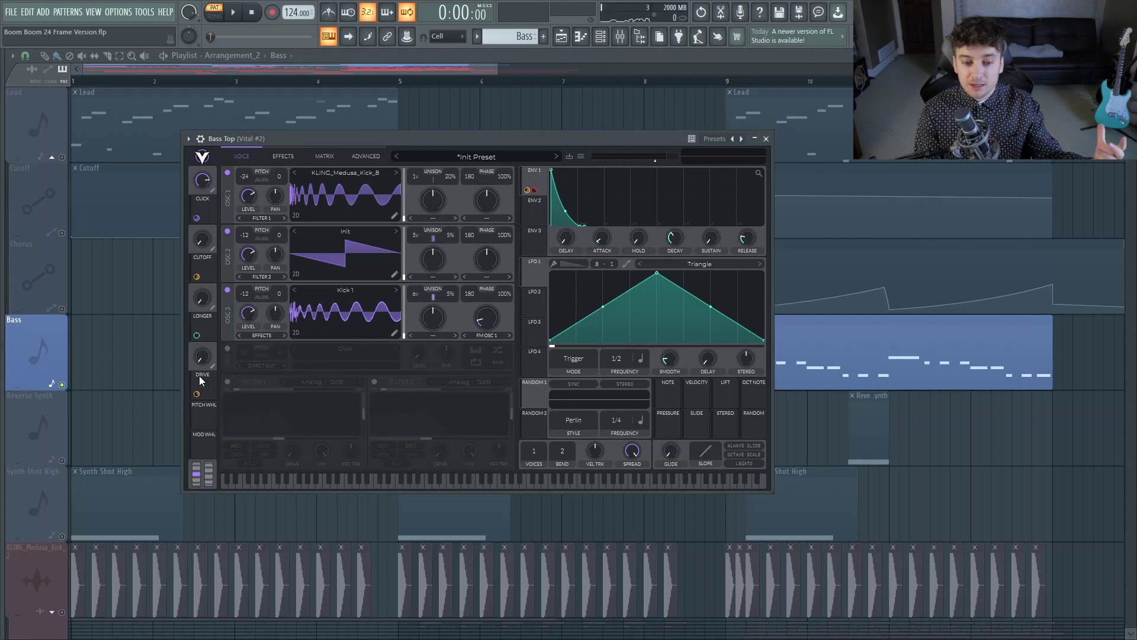
Step: Enable the Click sample, switch off all three oscillators and play the pattern with the sample alone
click(230, 348)
click(227, 290)
click(228, 231)
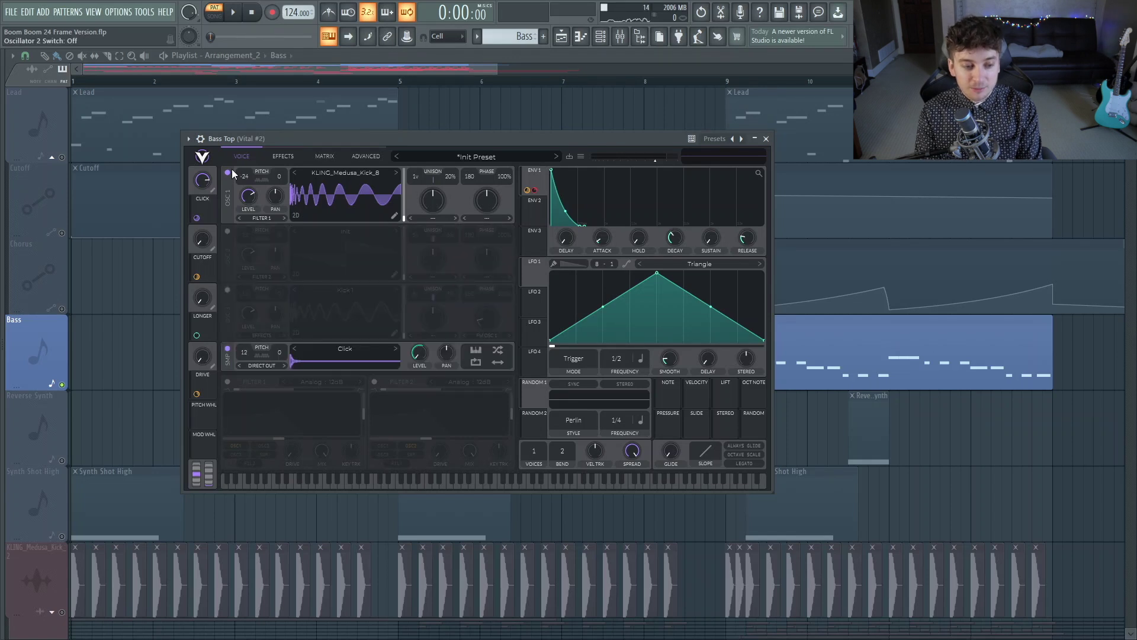
drag(243, 142, 244, 147)
click(229, 177)
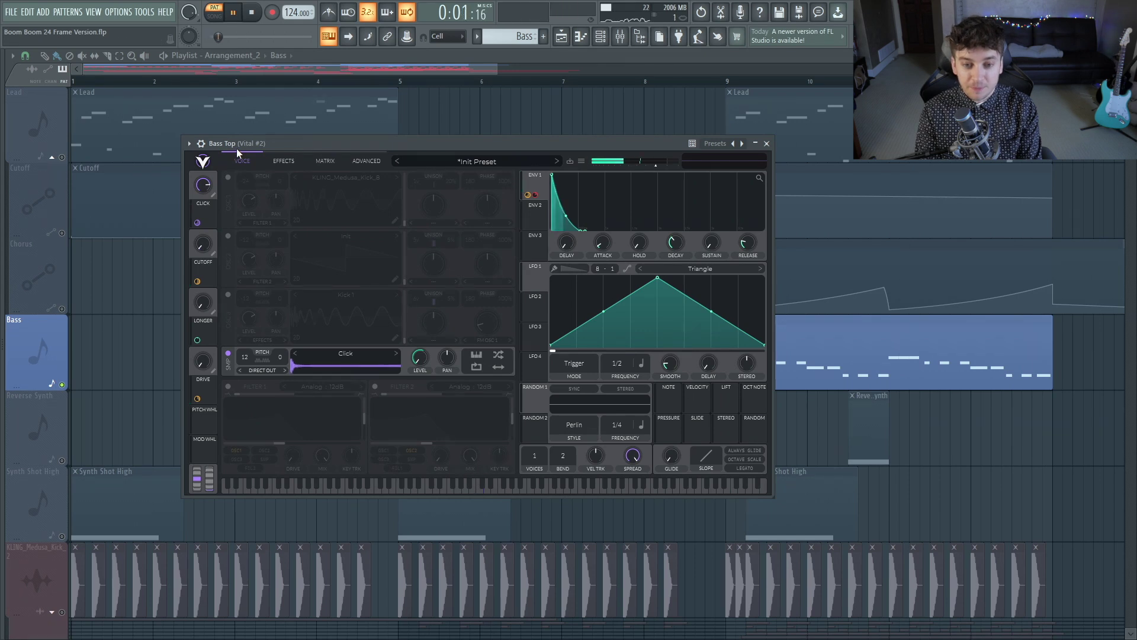
Step: Turn oscillators 1, 2 and 3 back on in Bass Top and play the full sound with the Click sample
click(229, 176)
click(228, 235)
click(228, 235)
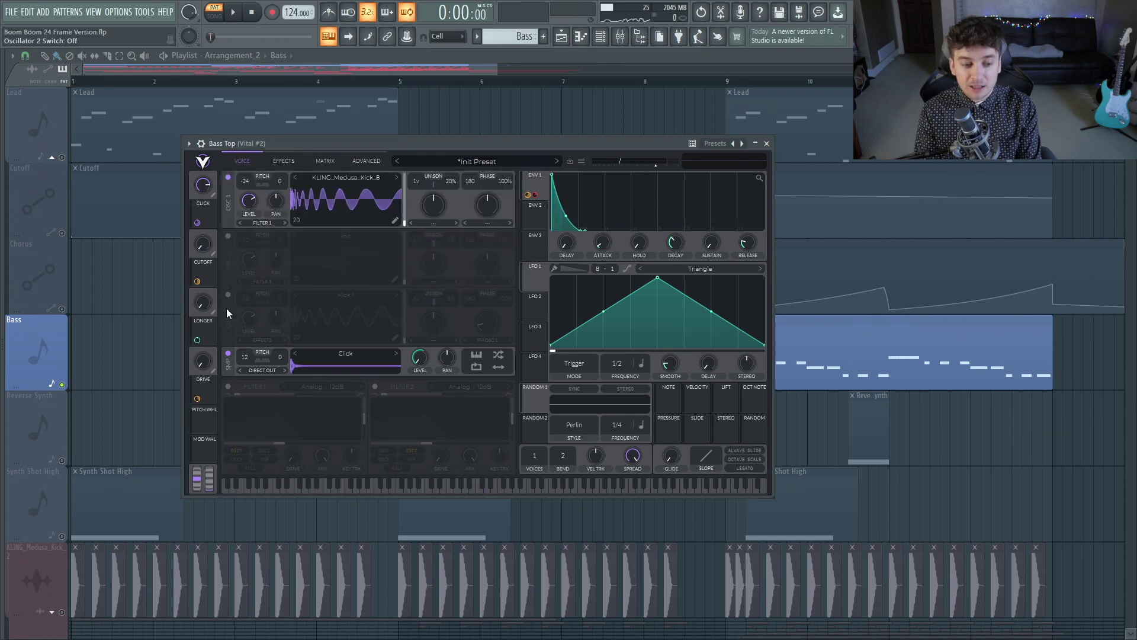
click(228, 236)
click(228, 293)
key(space)
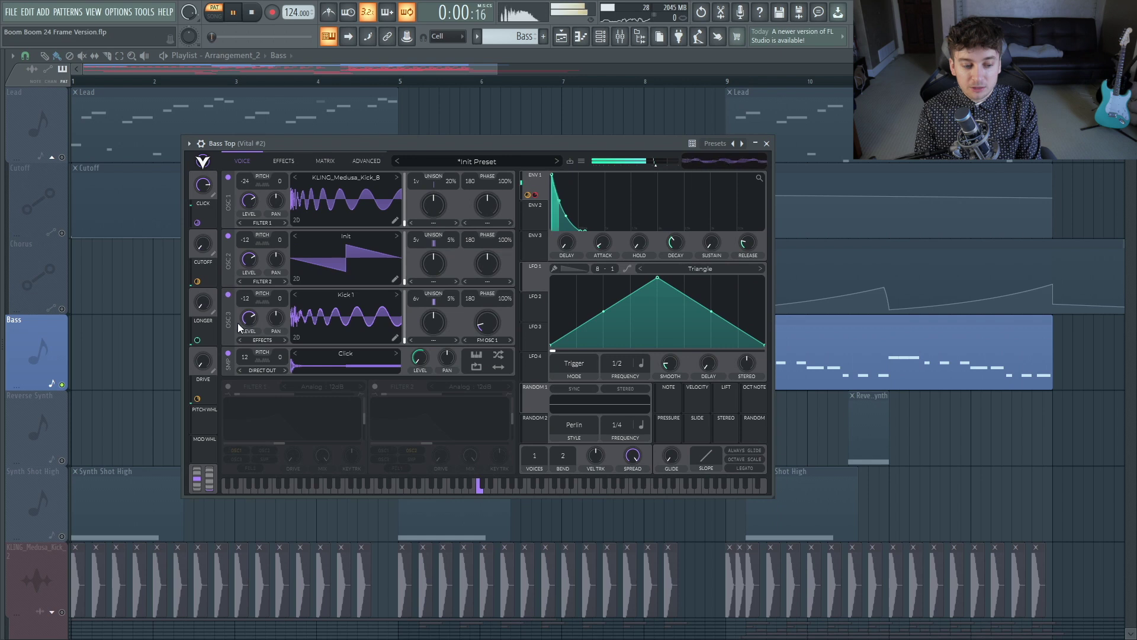
Step: Compare the Bass pattern without and with the Click sample, leaving the sample enabled and playback stopped
click(229, 354)
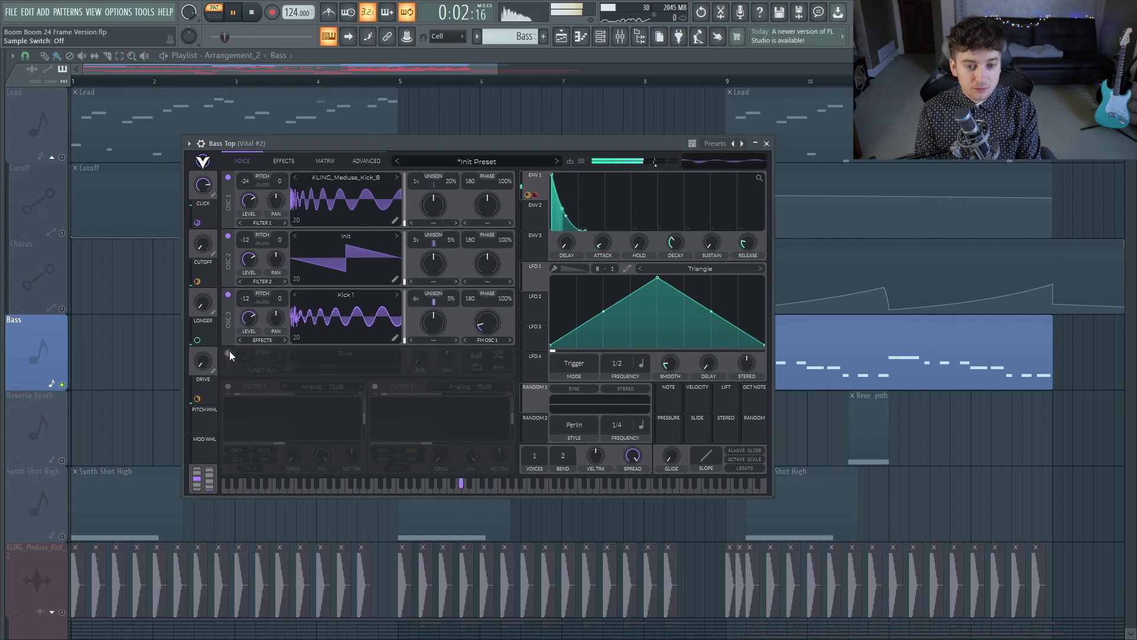
key(space)
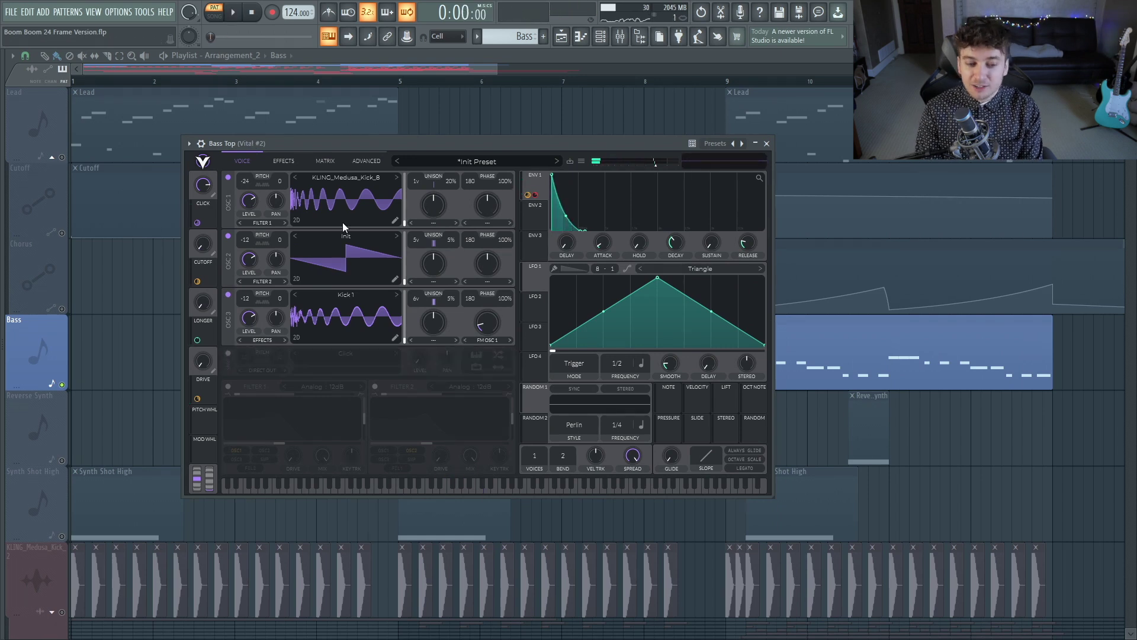
click(228, 354)
key(space)
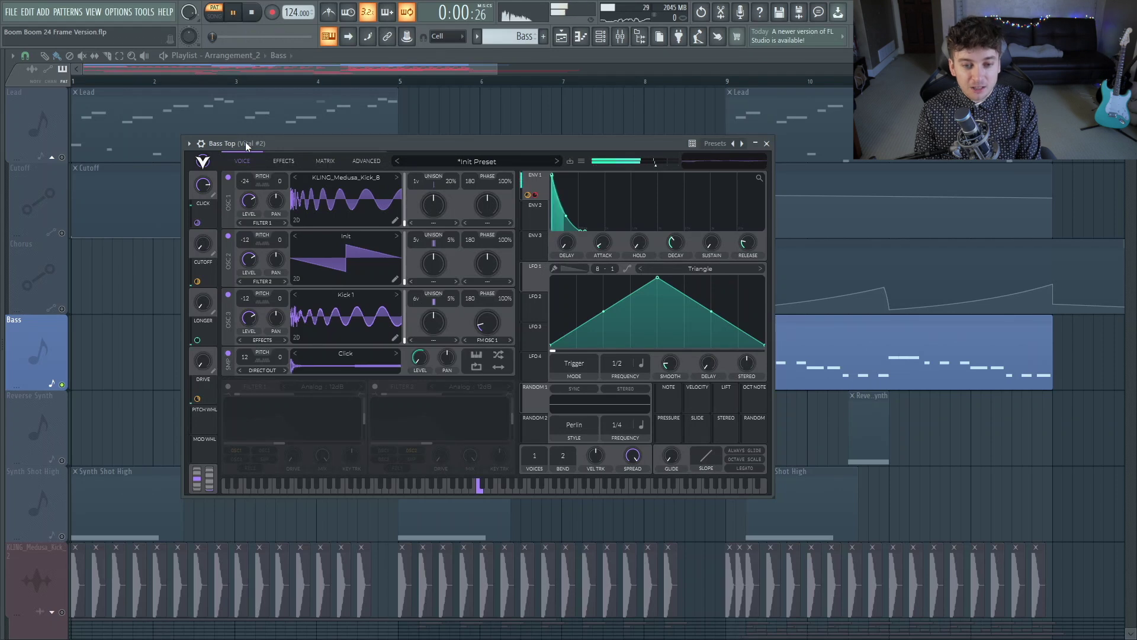
key(space)
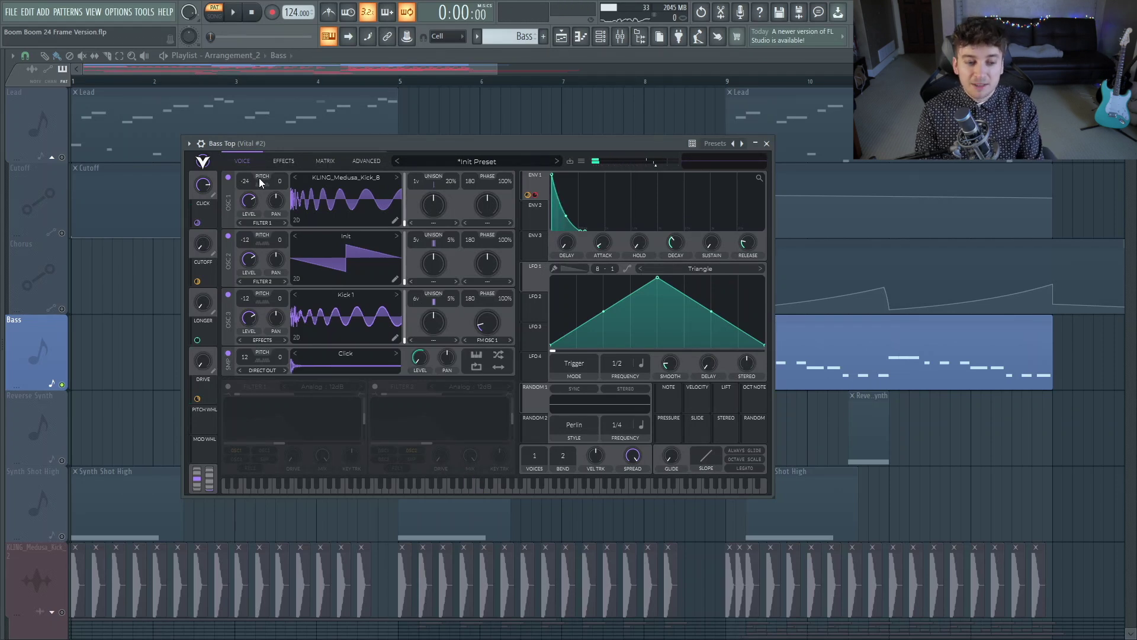
Step: Examine the Bass Top effects chain and the filter's macro modulation, play the pattern and close the synth
click(283, 161)
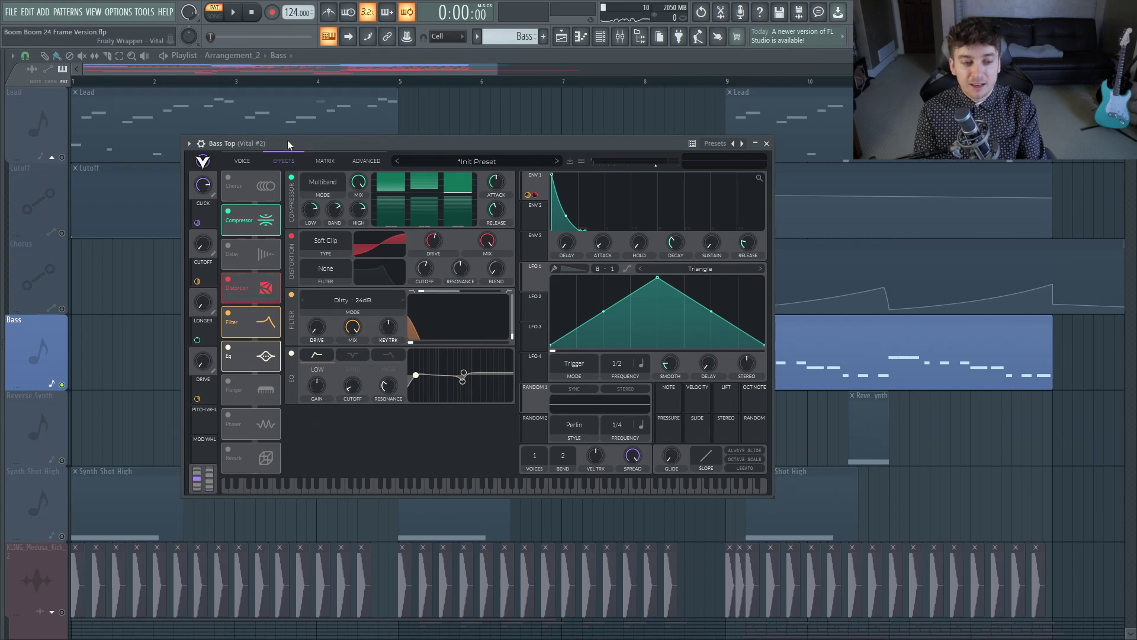
drag(288, 144, 300, 133)
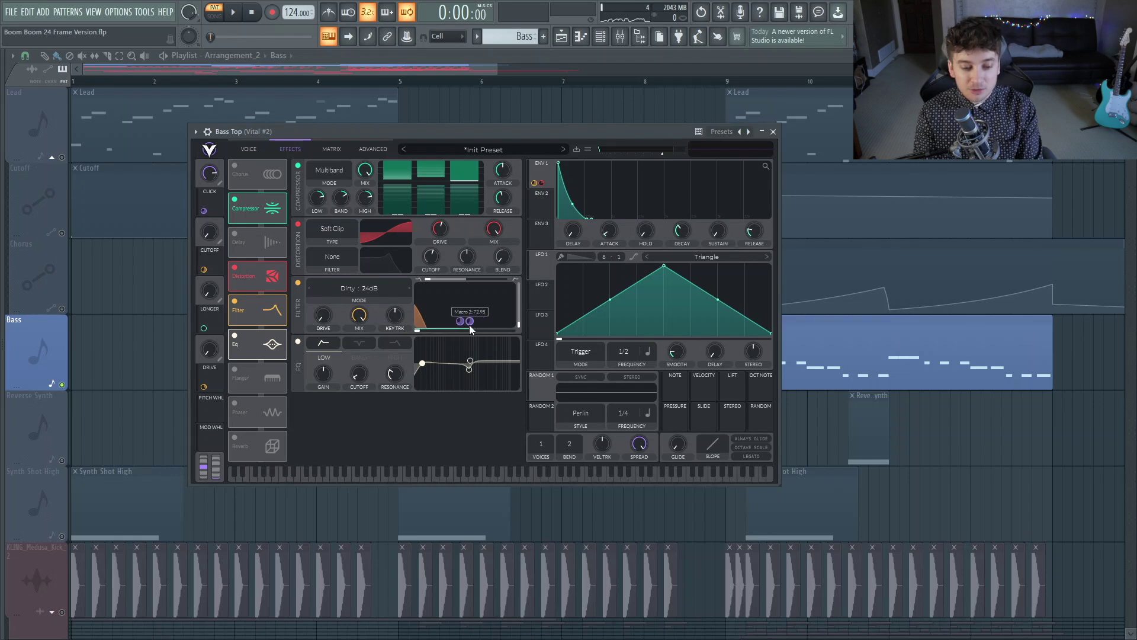
key(space)
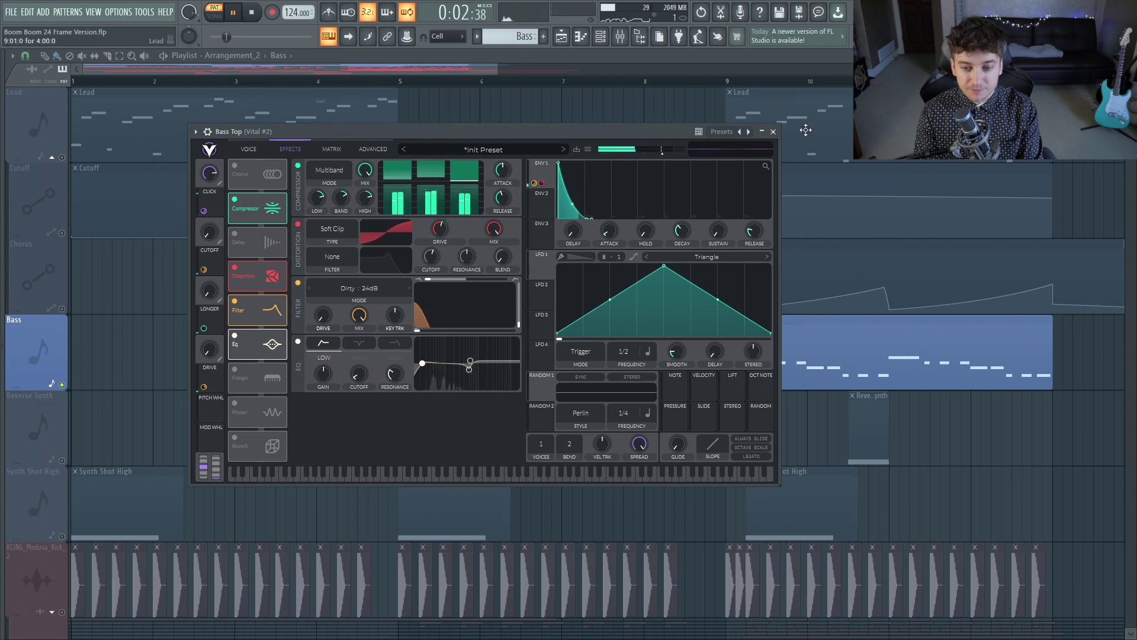
click(773, 132)
Step: Play both bass layers together while viewing the mixer briefly, and stop playback back at the channel rack
key(space)
key(space)
key(F9)
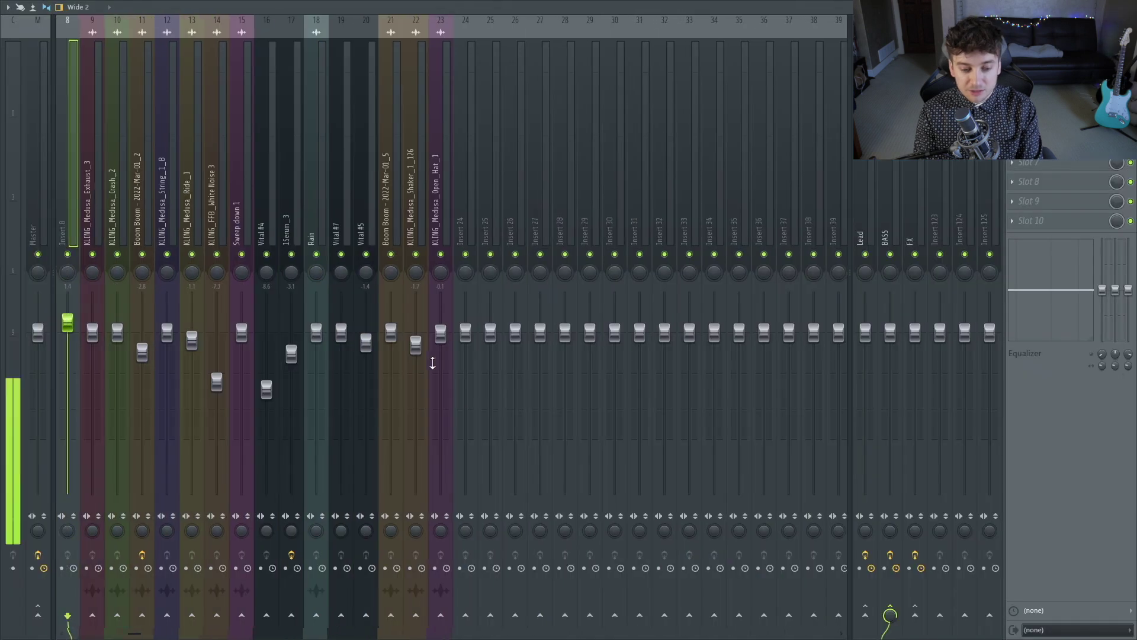
key(F9)
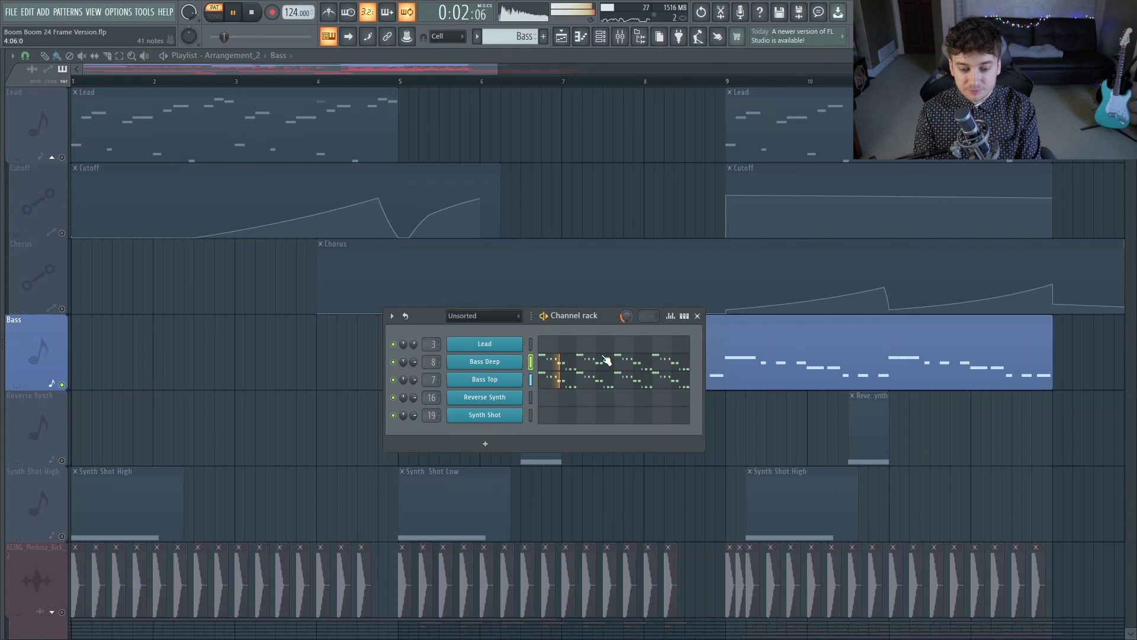
key(space)
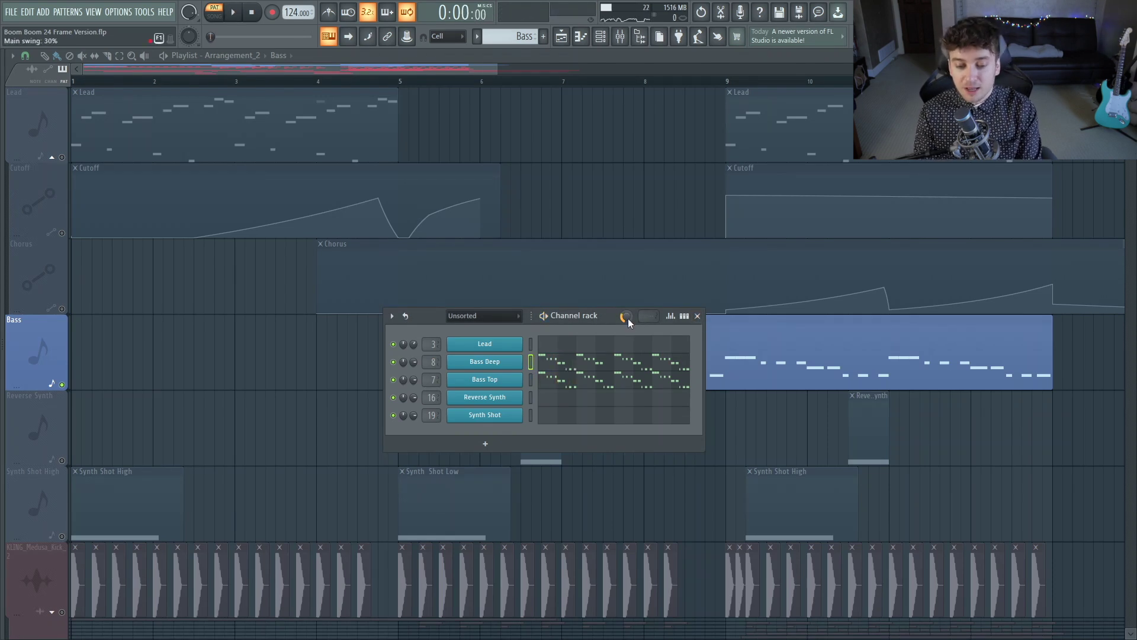
Step: Examine the Bass Deep notes in the piano roll, placing and deleting test notes, and check the main swing setting
click(540, 368)
drag(274, 382, 113, 264)
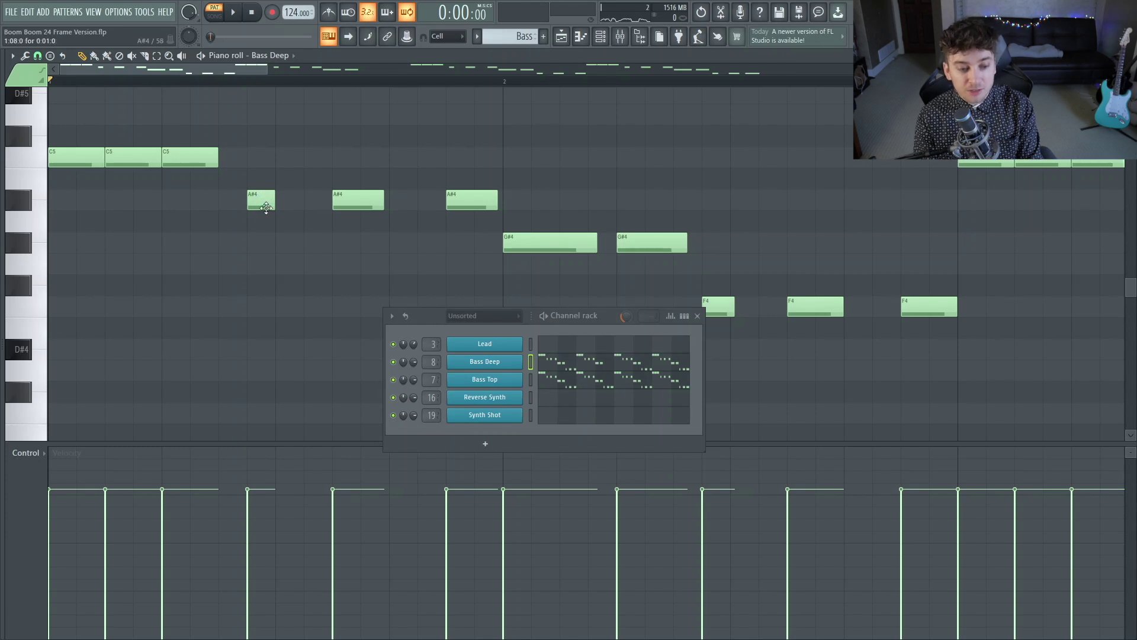
drag(263, 197, 260, 232)
right_click(260, 231)
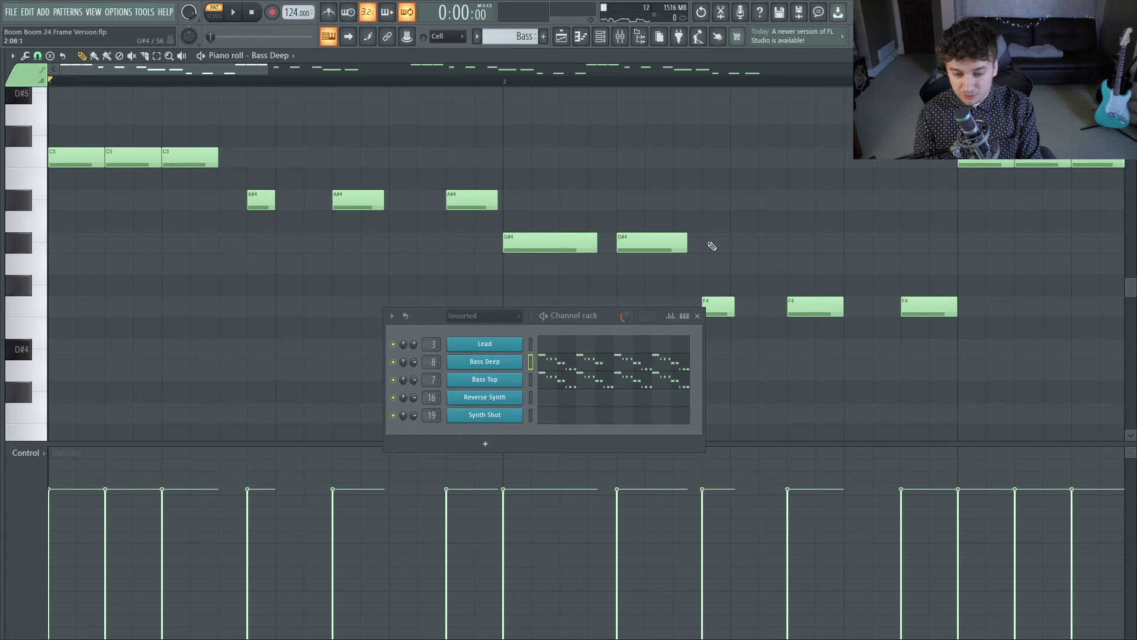
click(191, 248)
right_click(213, 248)
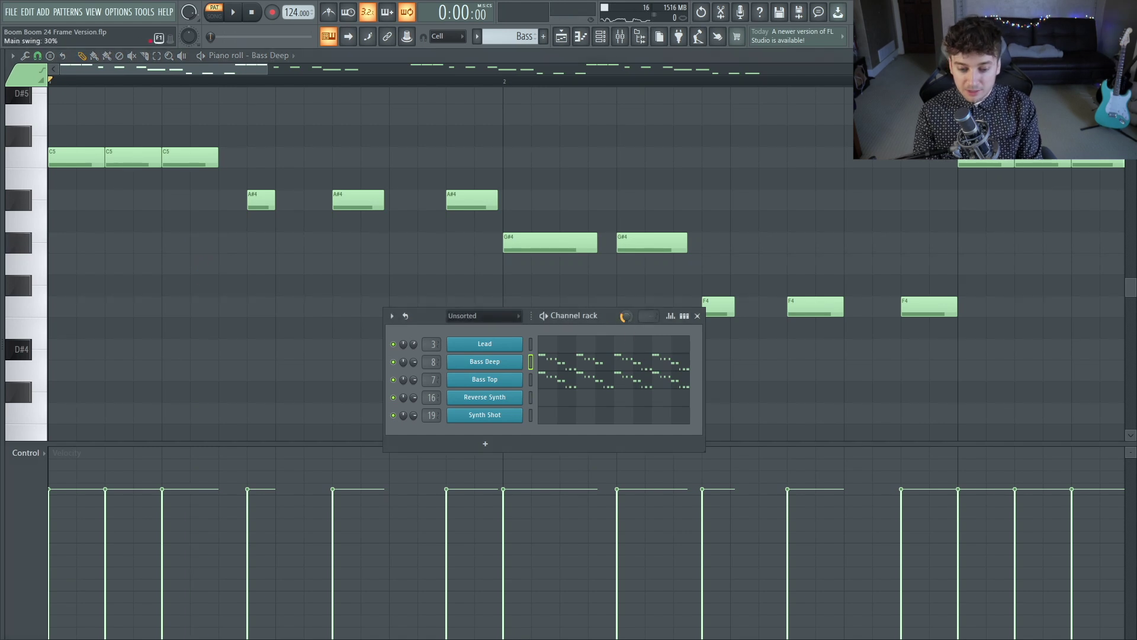
key(space)
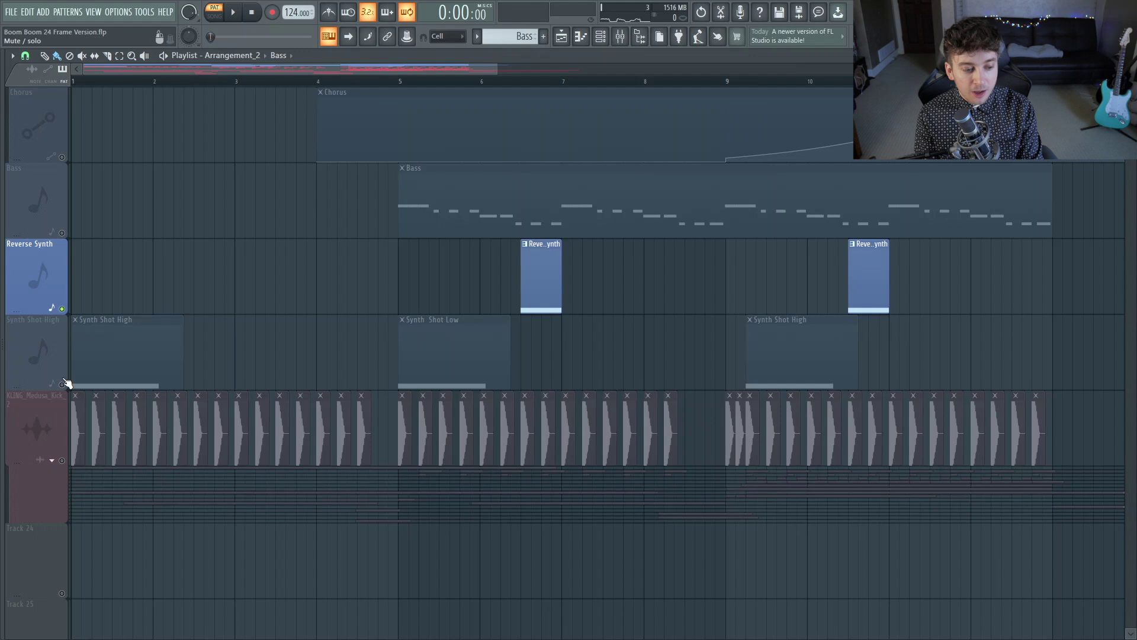
Step: Switch playback to song mode and unmute all playlist tracks, including Synth Shot High
click(62, 384)
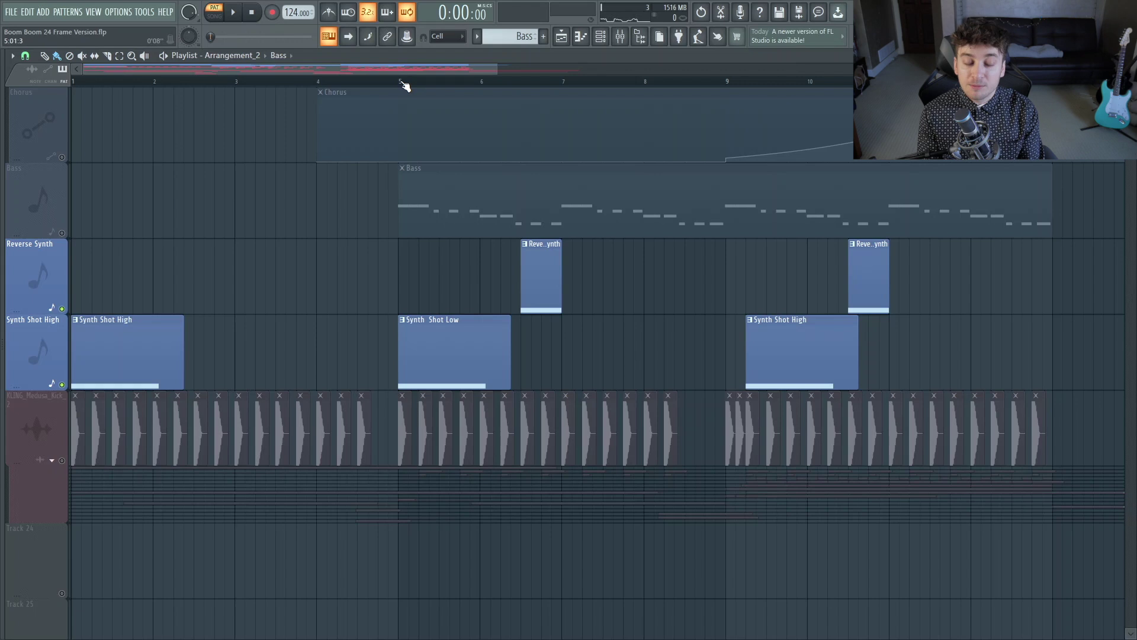
key(l)
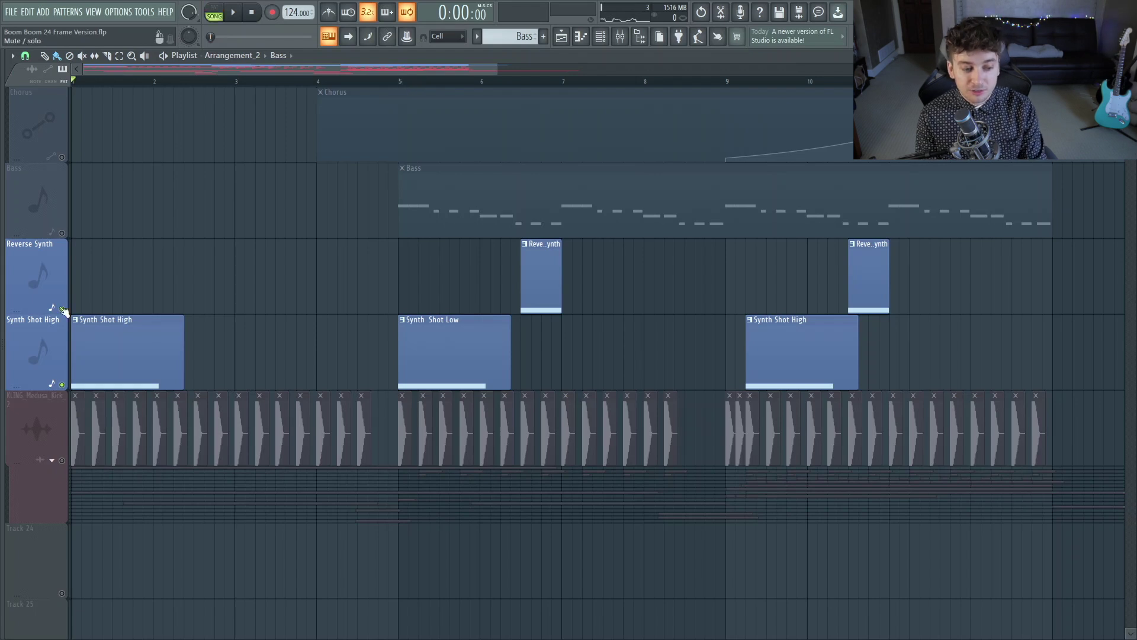
ctrl+click(62, 309)
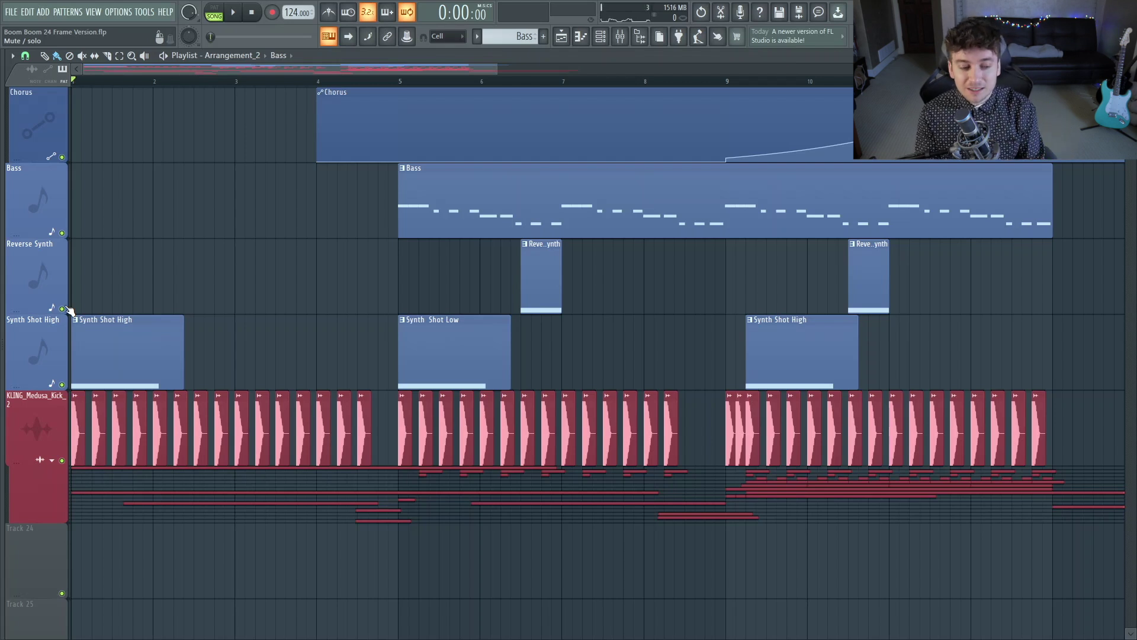
Step: Play the song from the start with the Reverse Synth and Synth Shot High tracks muted, and again with Synth Shot High re-enabled
click(61, 309)
click(62, 384)
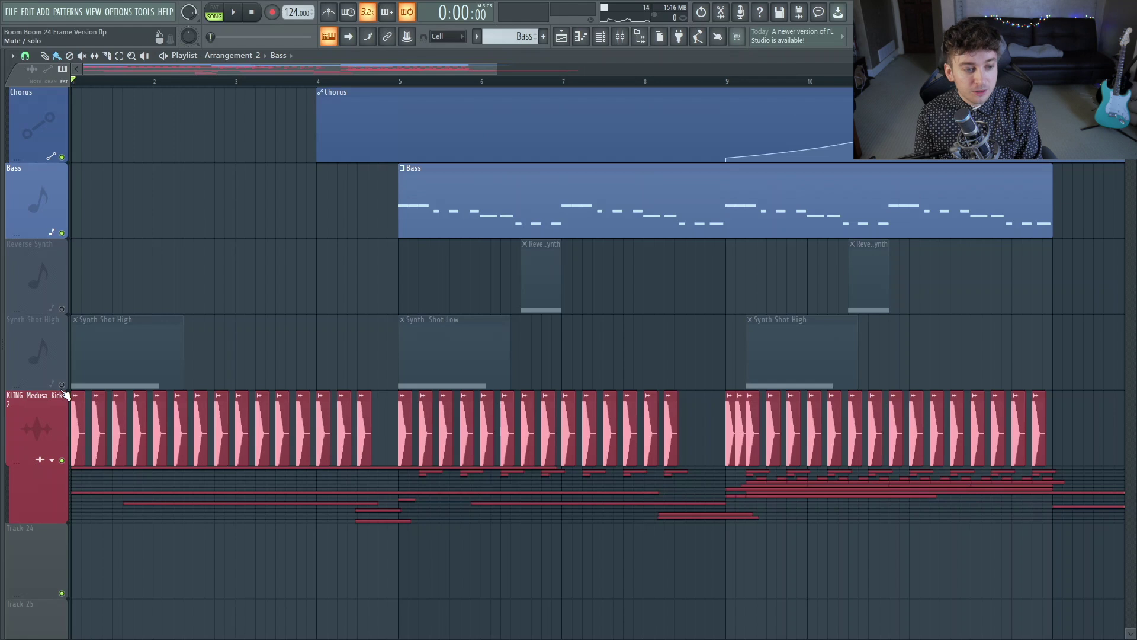
key(space)
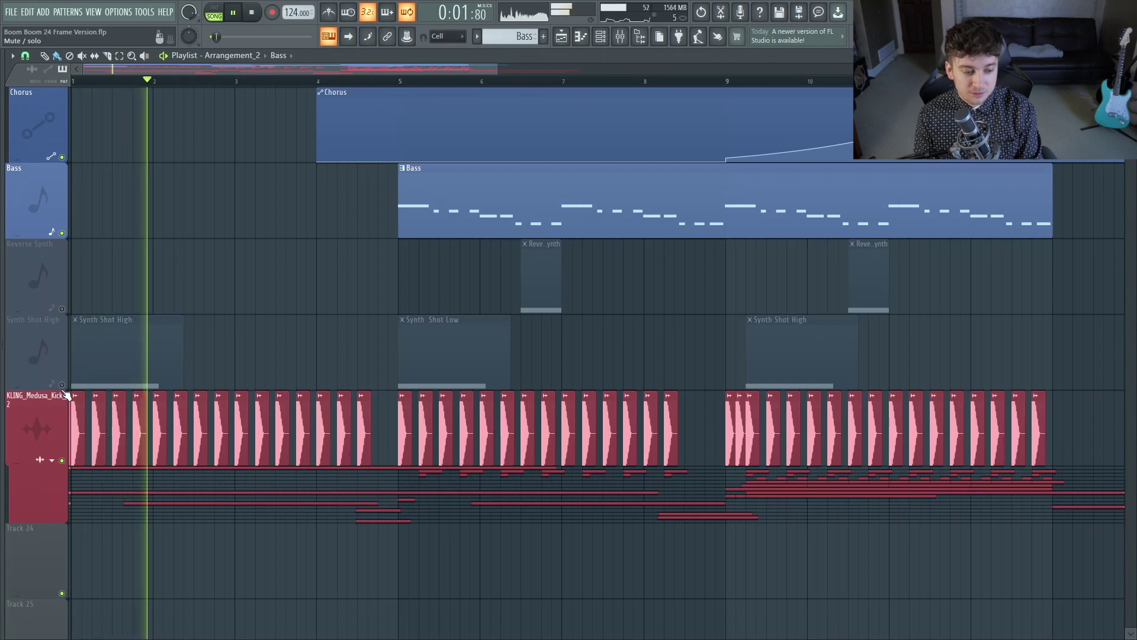
click(62, 385)
key(space)
key(space)
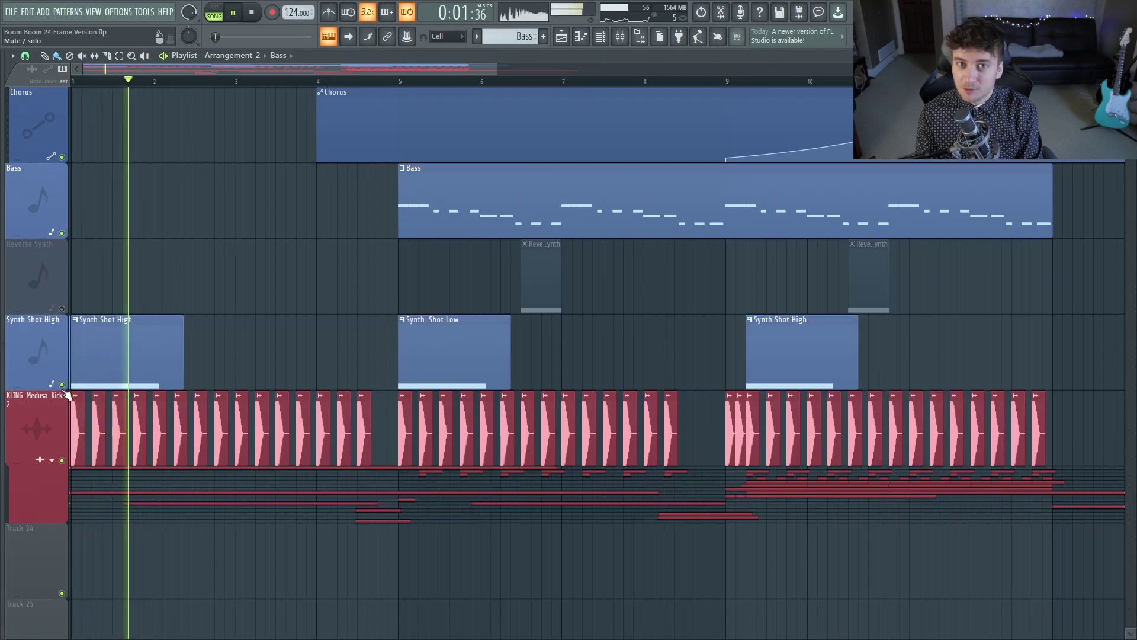
key(space)
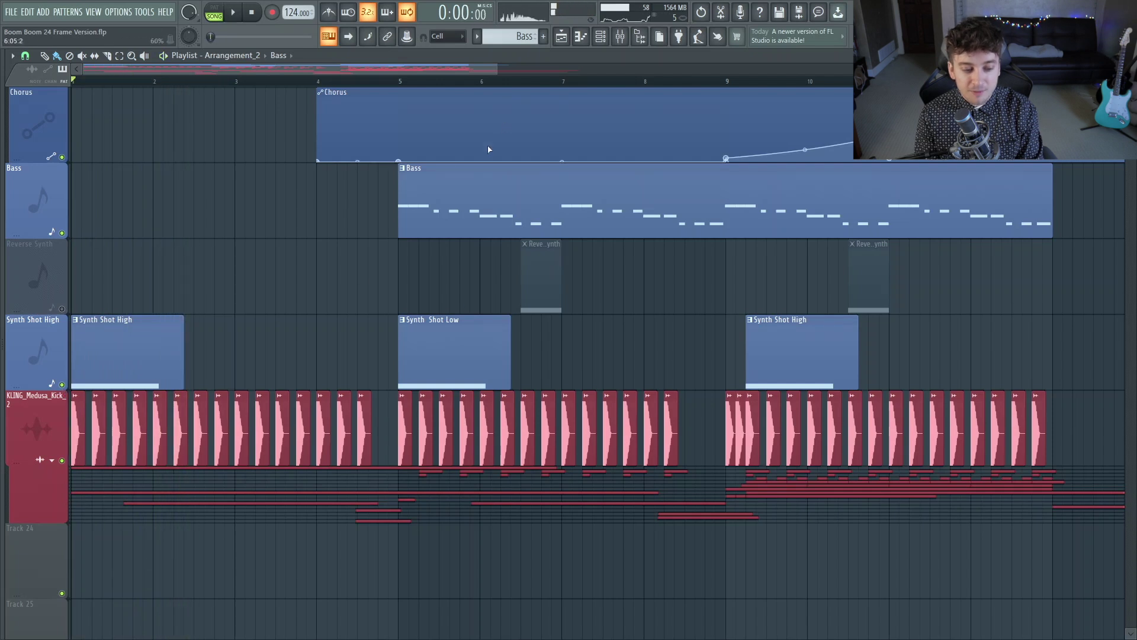
Step: Play the song from bar 5, unmute the Reverse Synth track during playback, and stop
click(402, 84)
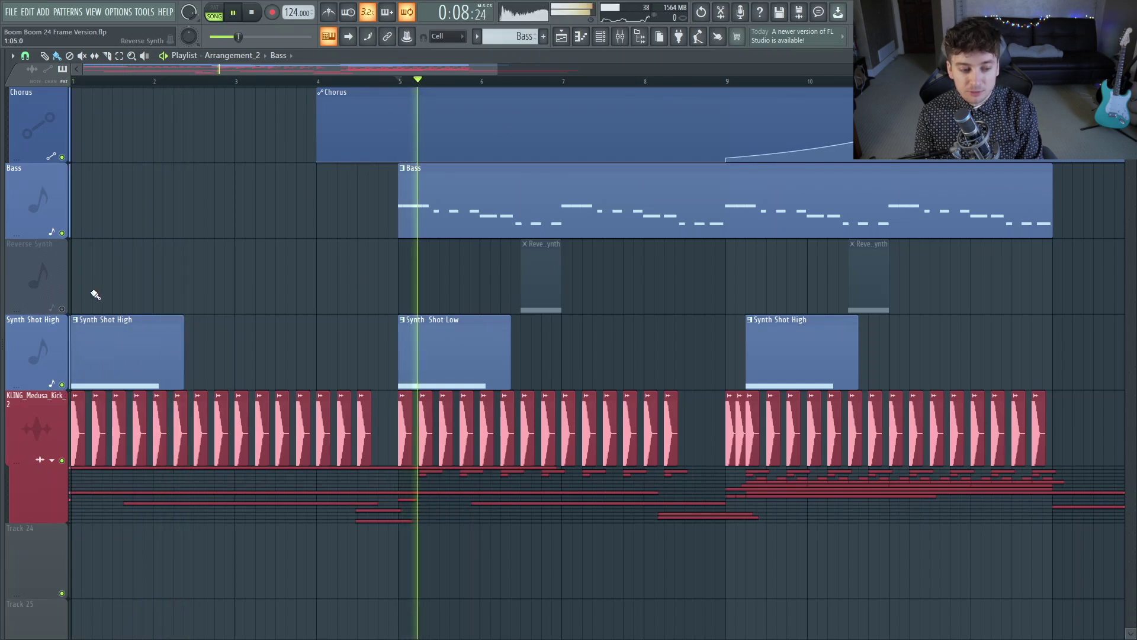
click(62, 309)
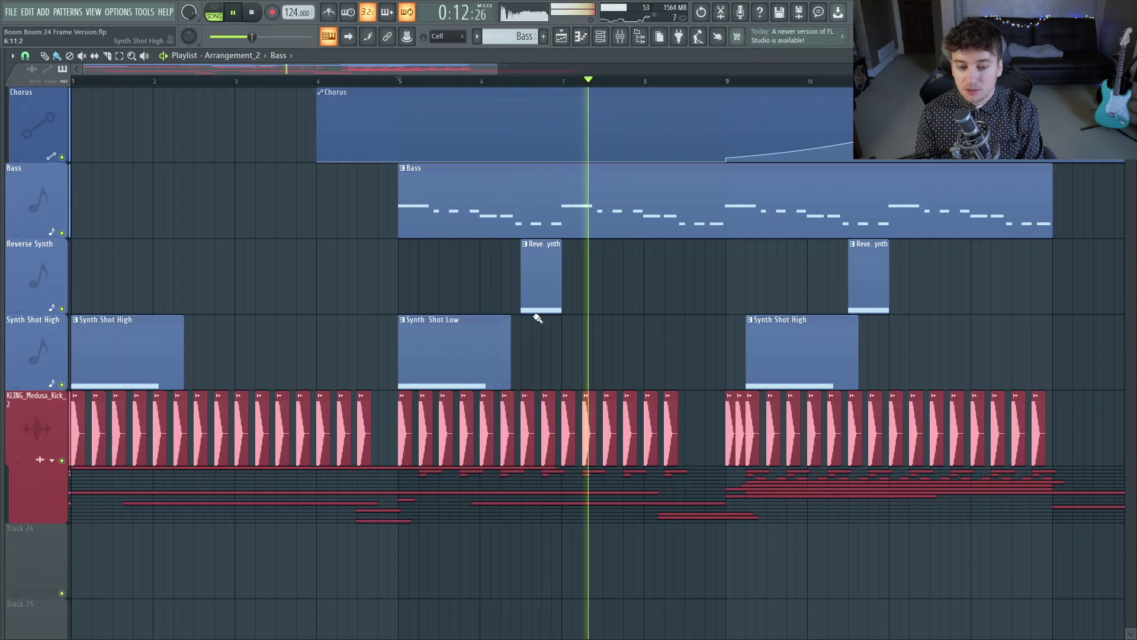
key(space)
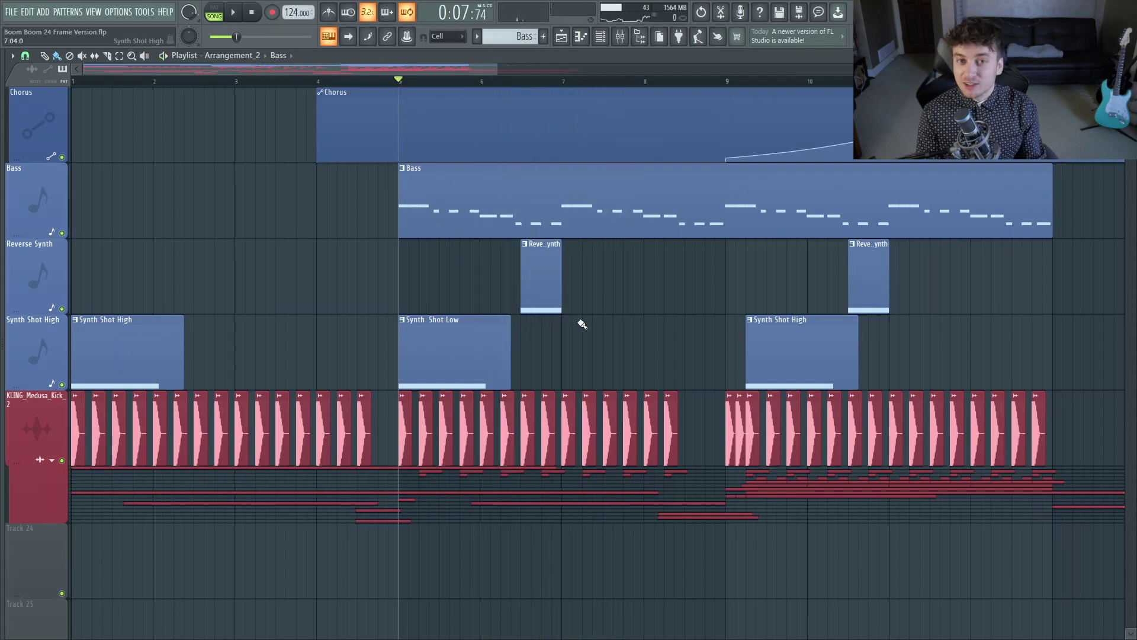
Step: Show the Reverse Synth channel's Vital instrument without the channel rack and switch playback to pattern mode
key(F6)
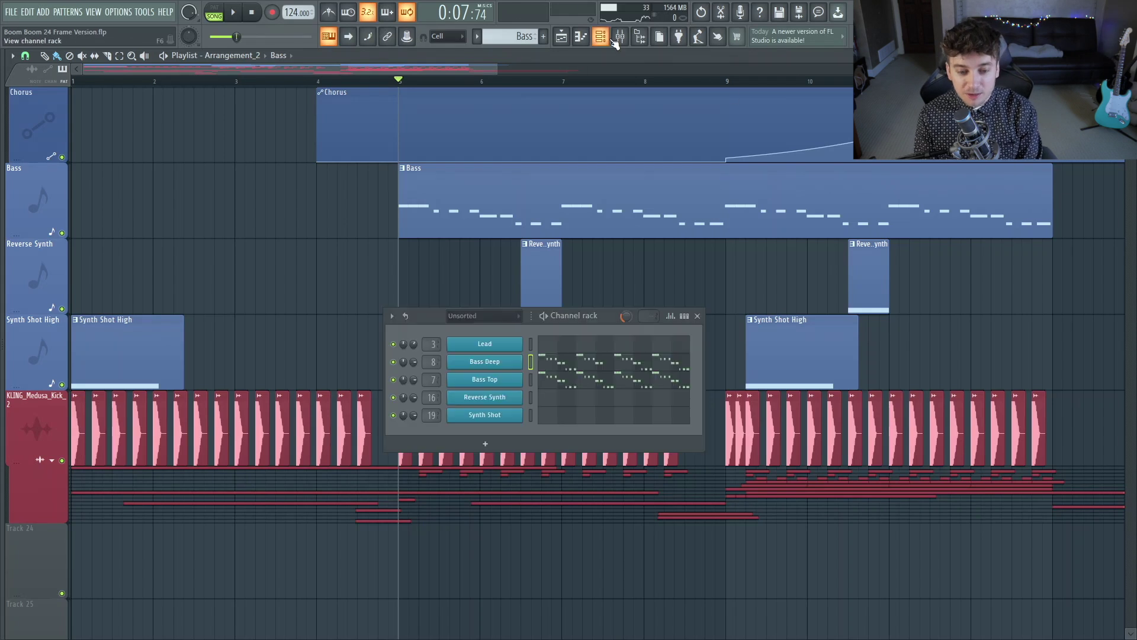
click(485, 396)
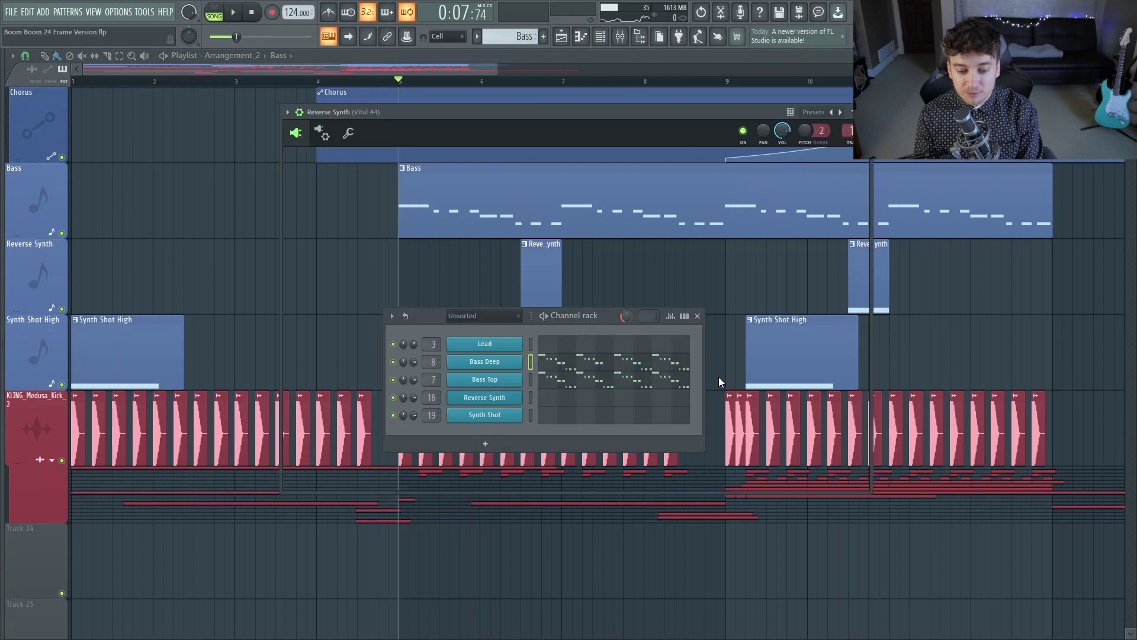
click(697, 316)
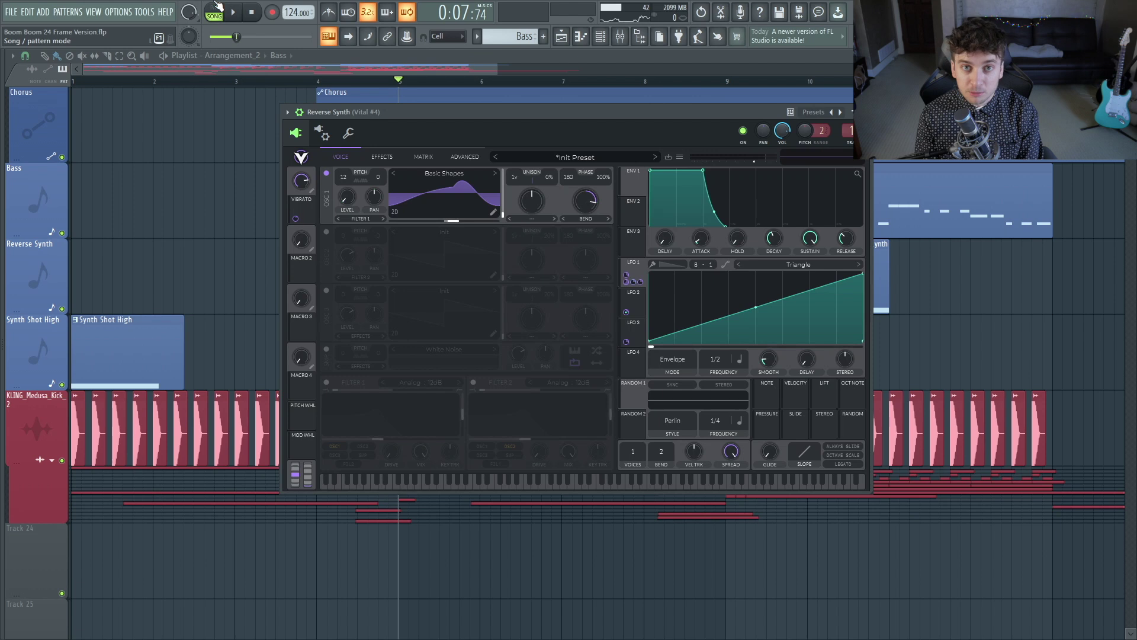
click(215, 9)
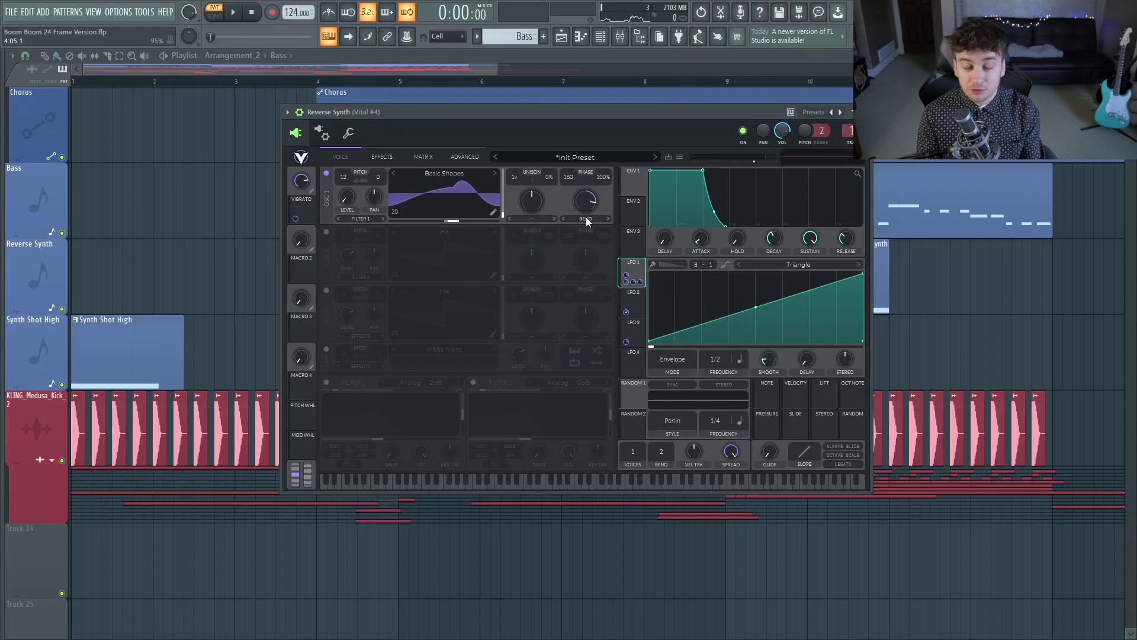
Step: Examine the Reverse Synth effects chain and LFO 2, return to the oscillator page and close the synth
click(385, 157)
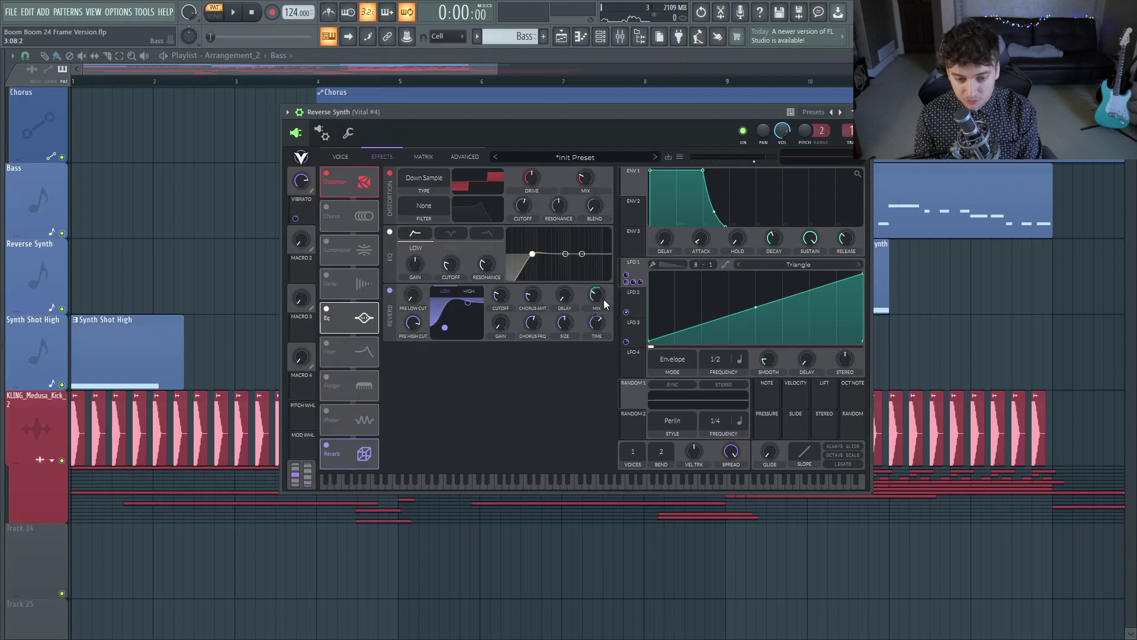
click(635, 307)
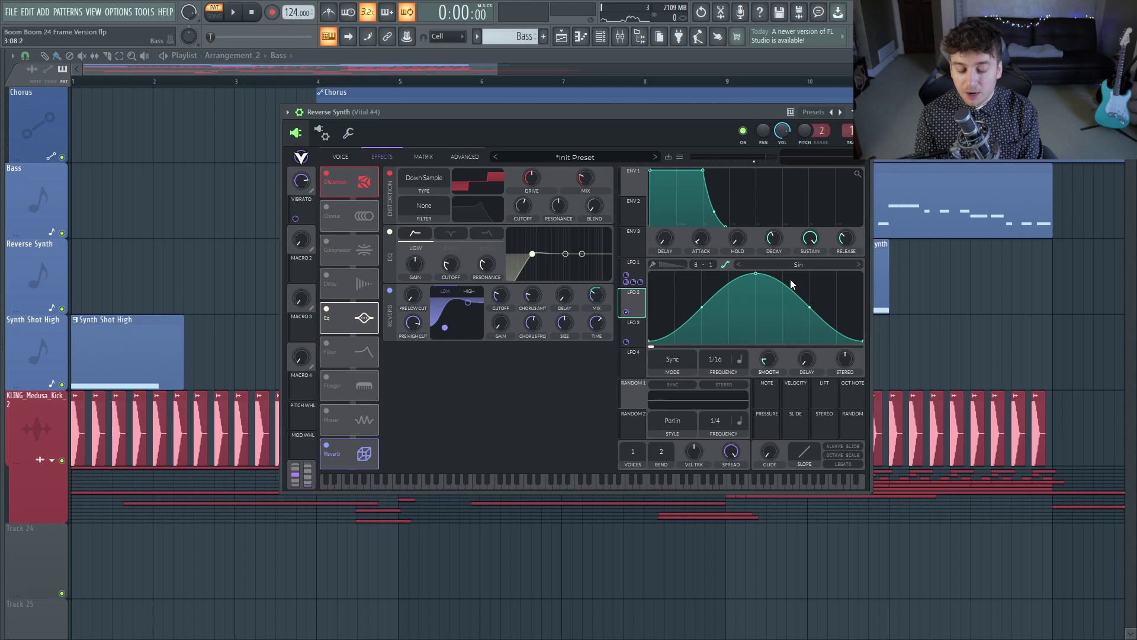
click(341, 157)
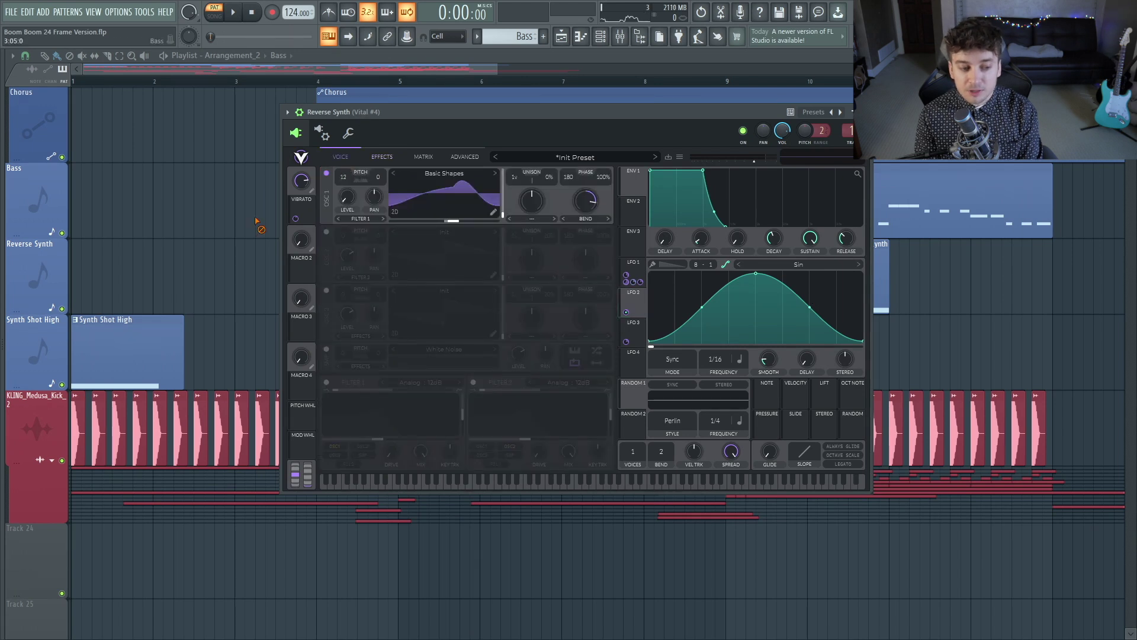
key(Escape)
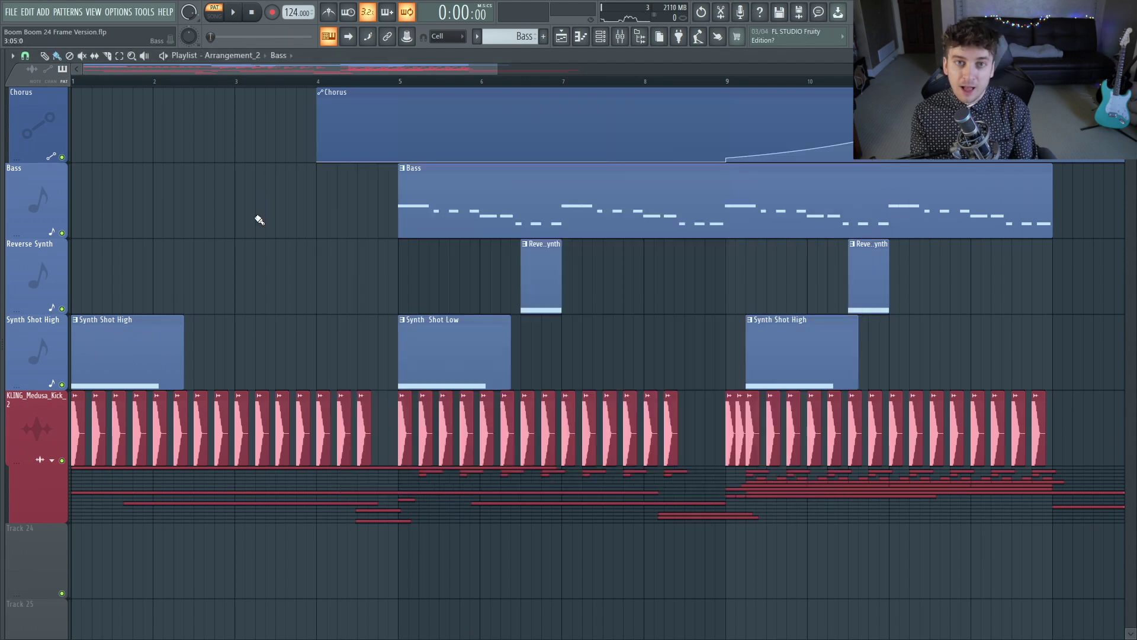
Step: Solo the Reverse Synth track, play its clip in bar 6 in song mode, and bring all tracks back
ctrl+click(62, 308)
click(511, 79)
key(space)
key(space)
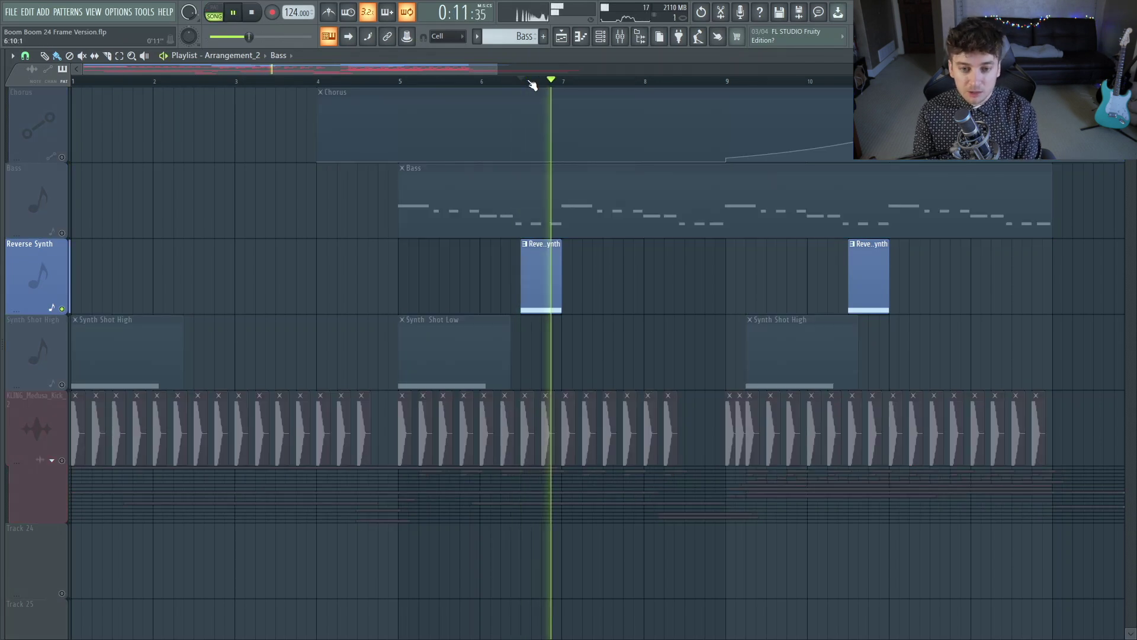
key(space)
right_click(69, 236)
click(36, 231)
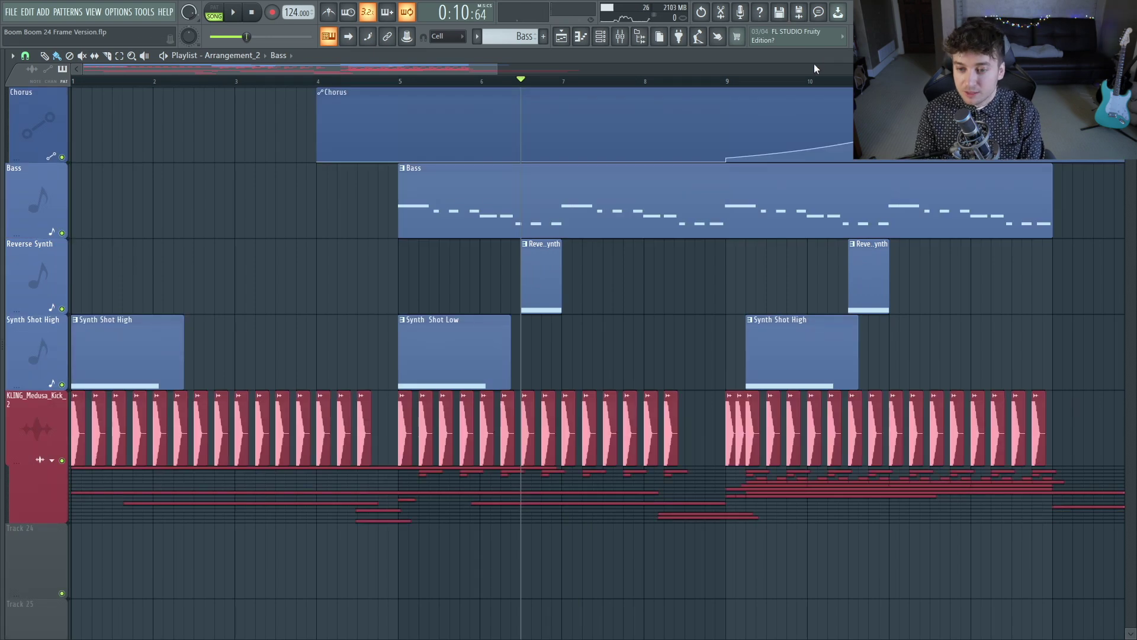
Step: Play the full arrangement around the second Reverse Synth clip in bar 10, stop, and save the project
click(837, 82)
key(space)
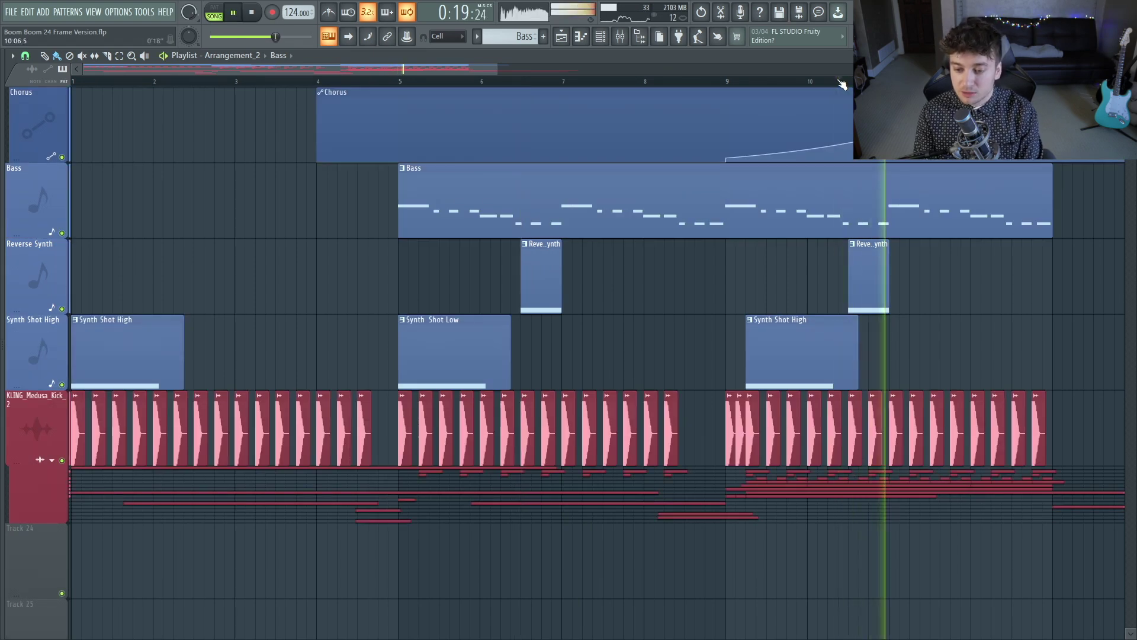
key(space)
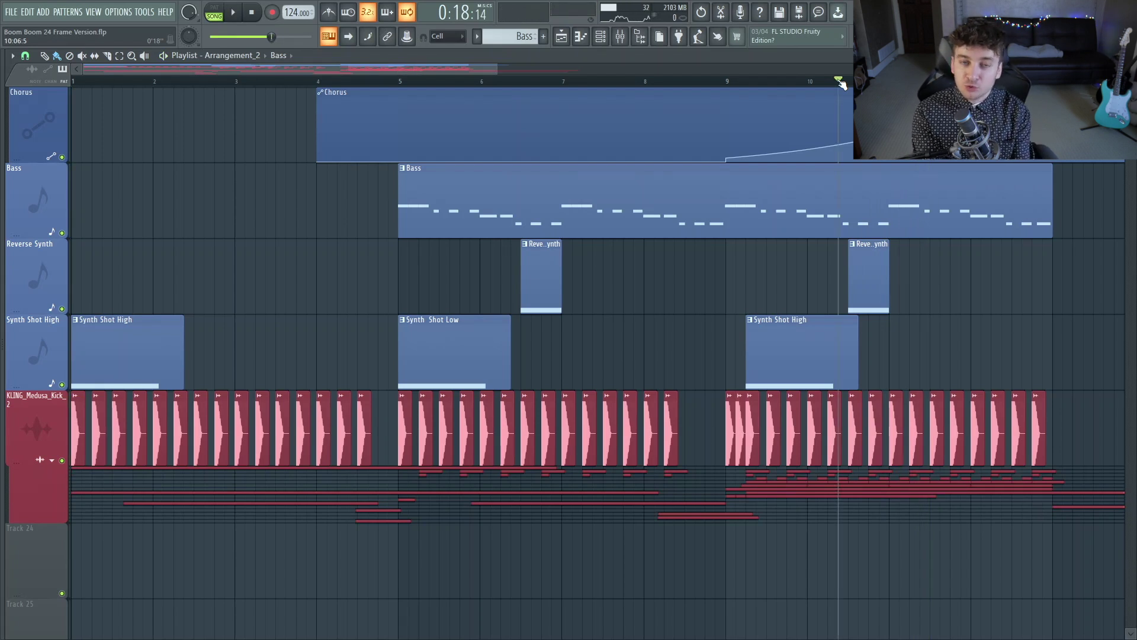
key(ctrl+s)
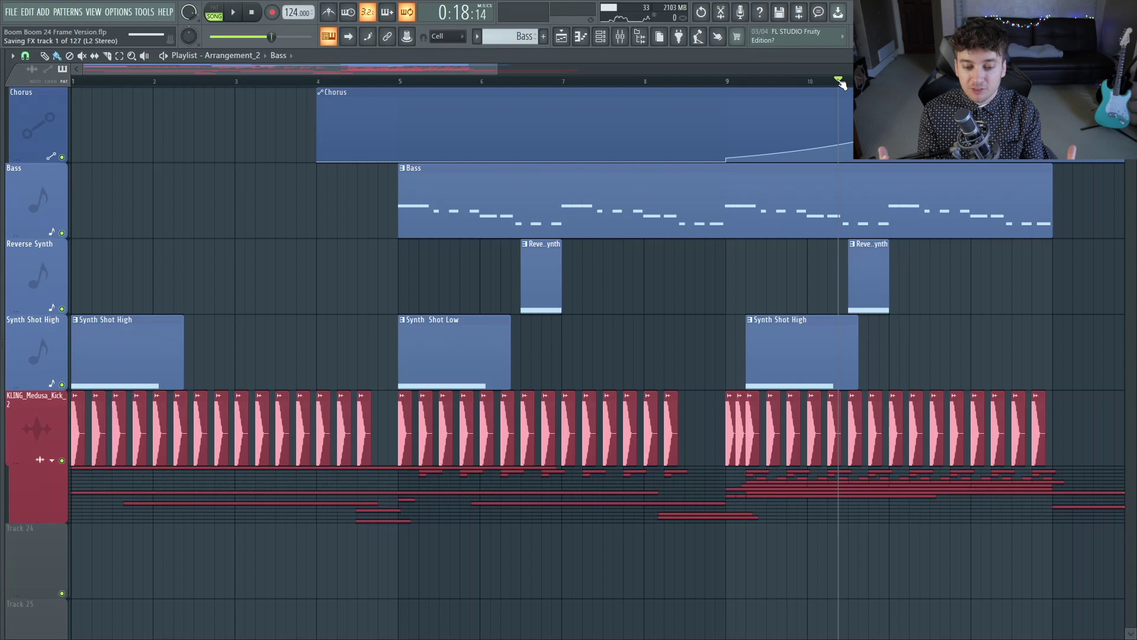
Step: Solo the Synth Shot High track, set the playhead to bar 5 and show the Synth Shot channel's Vital instrument
ctrl+click(60, 385)
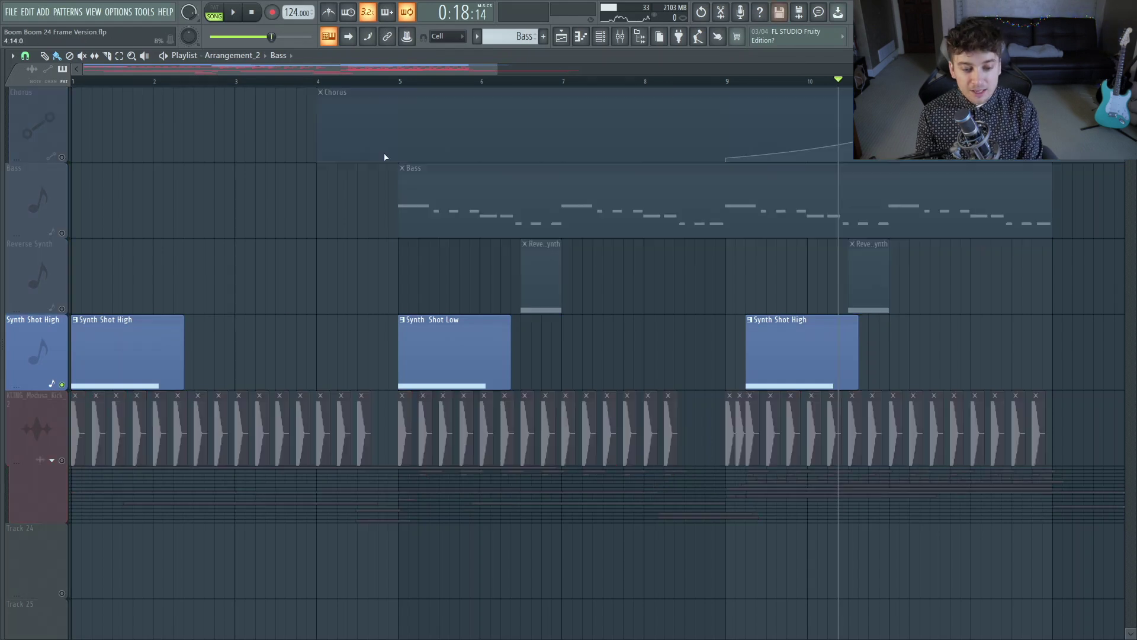
click(398, 80)
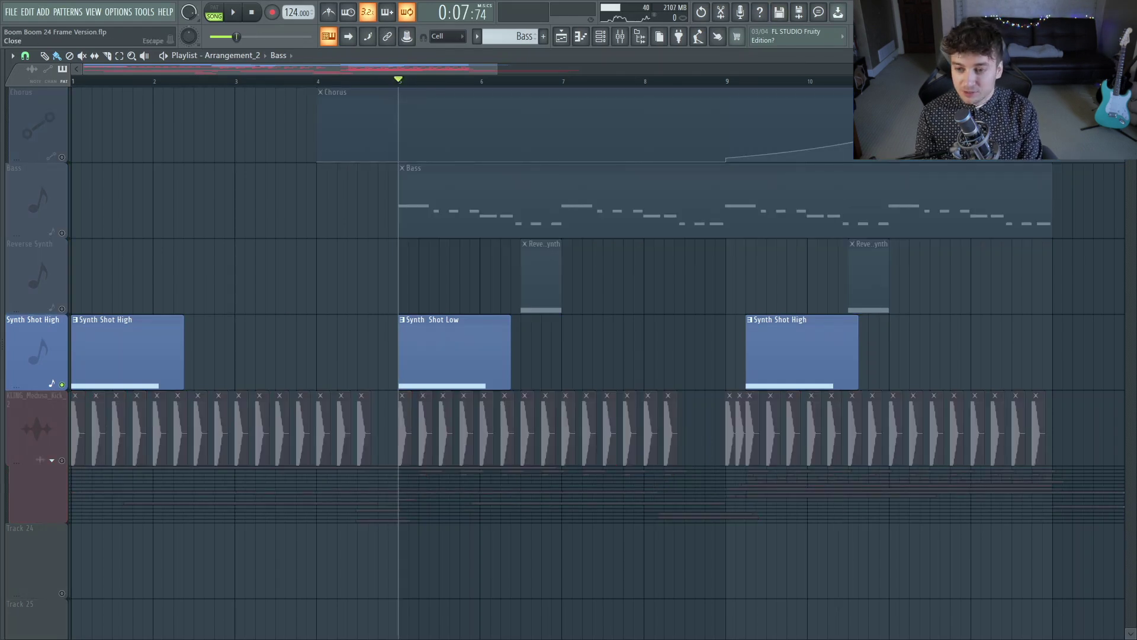
key(F5)
click(600, 36)
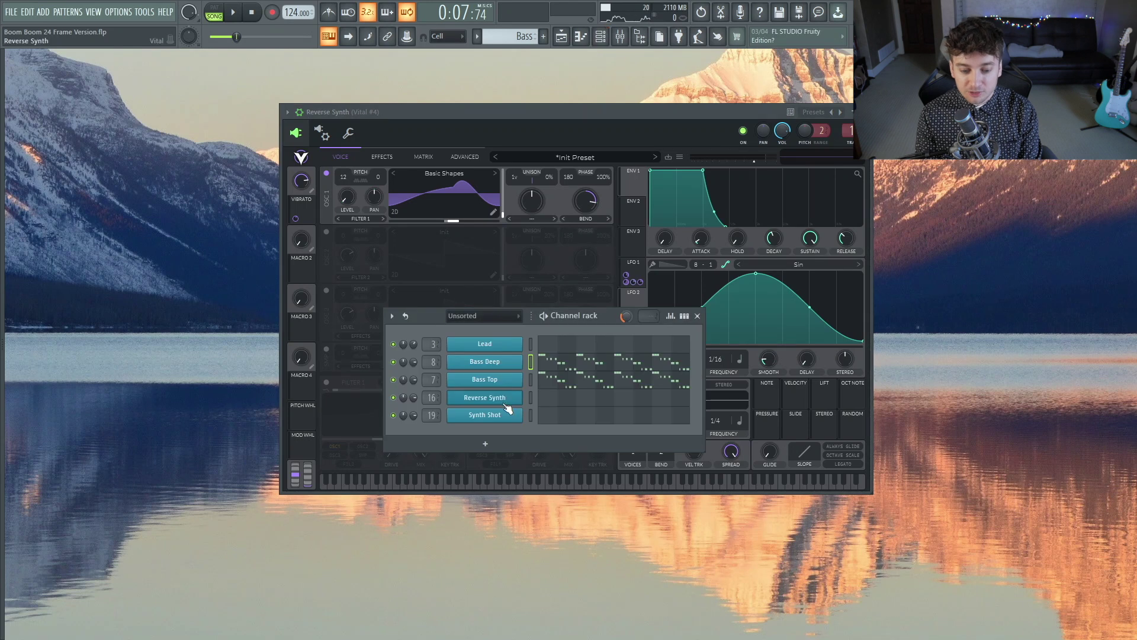
click(698, 317)
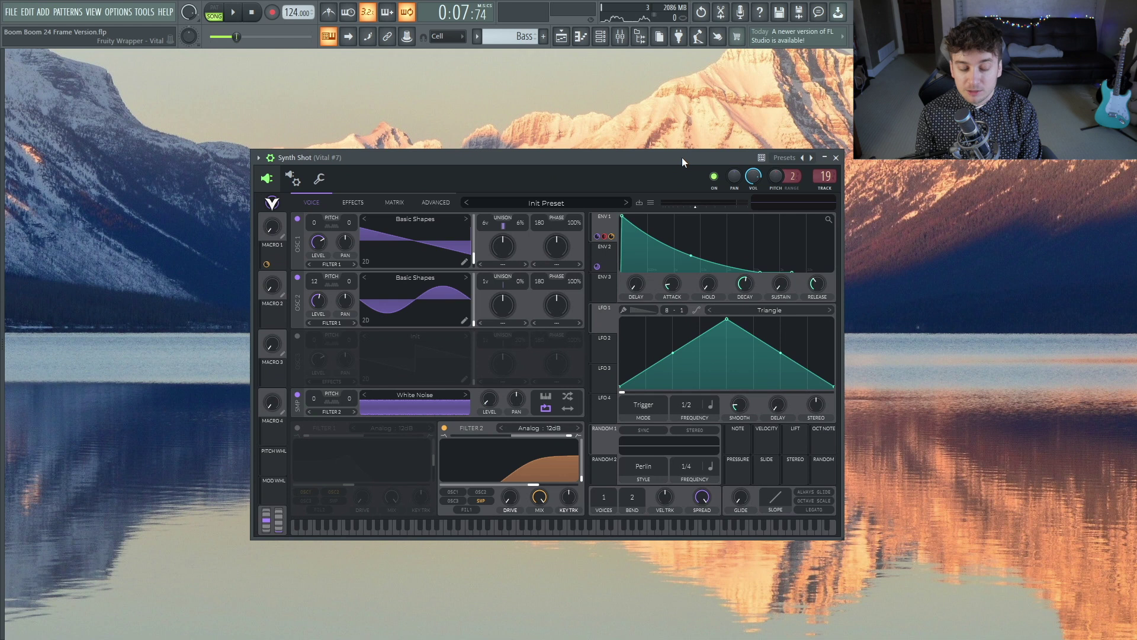
Step: Examine the Synth Shot effects chain, audition it with the effects filter bypassed and re-enabled, and close the synth
drag(682, 157, 690, 127)
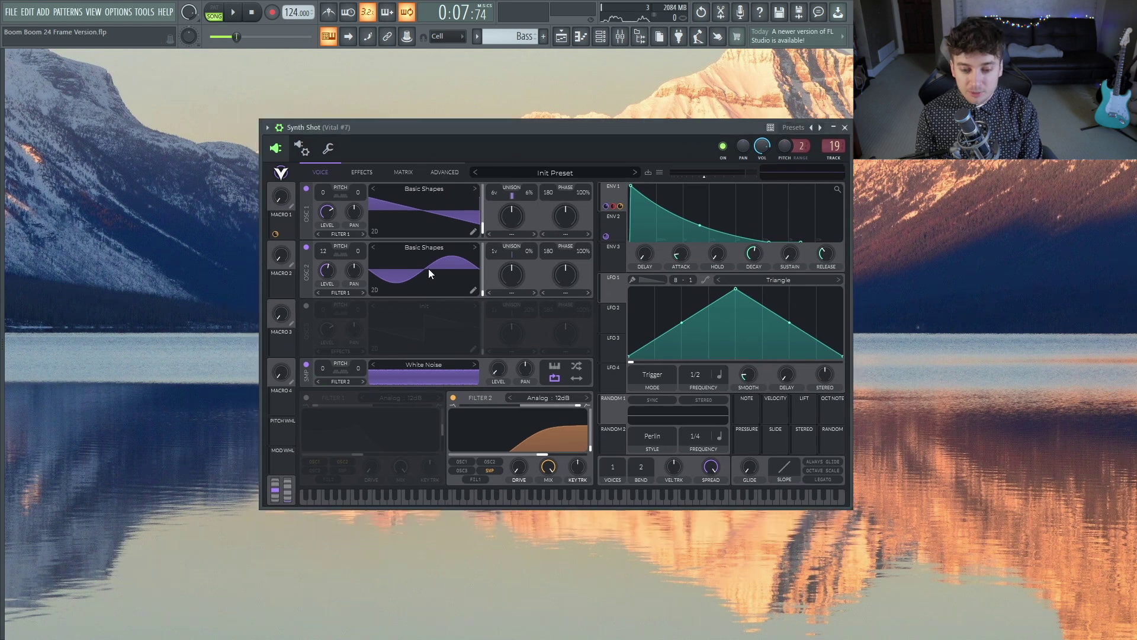
click(362, 172)
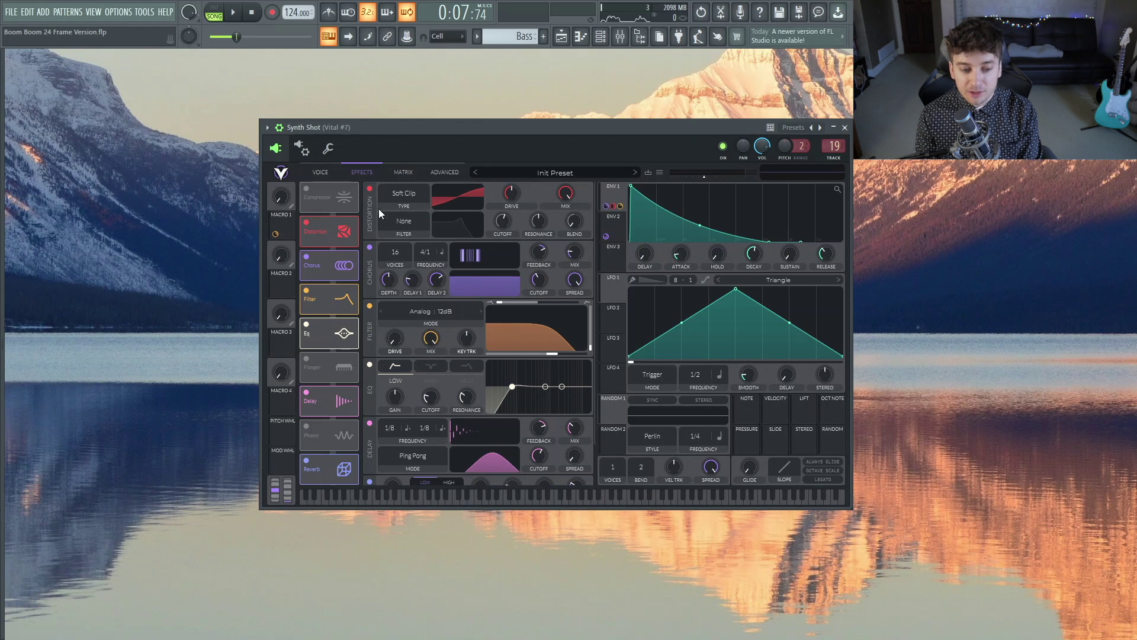
click(370, 306)
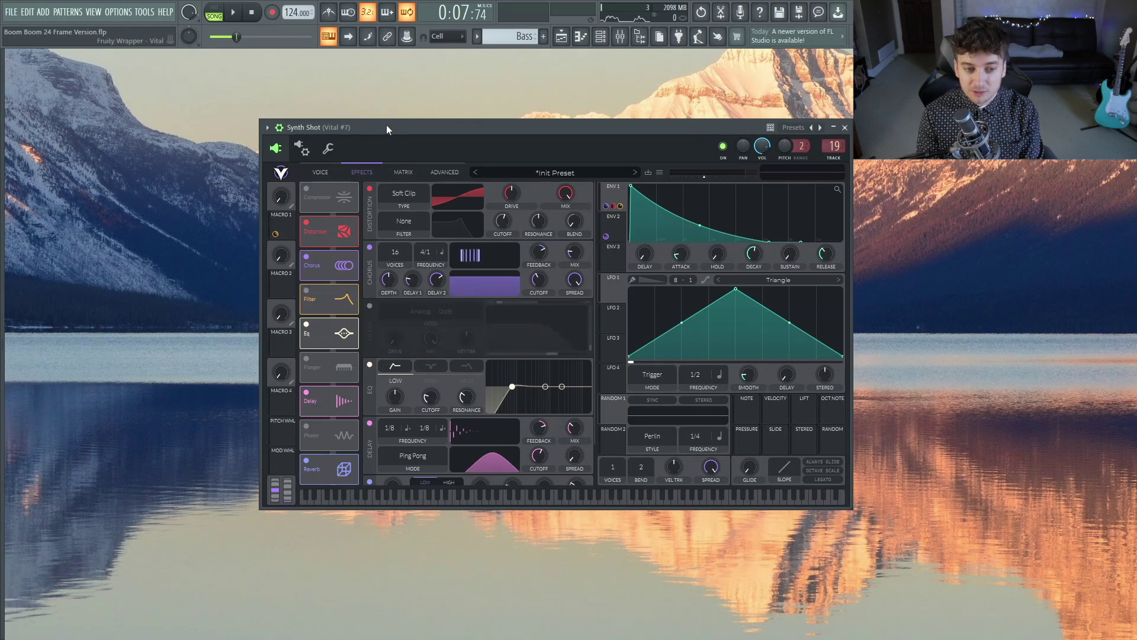
key(space)
key(space)
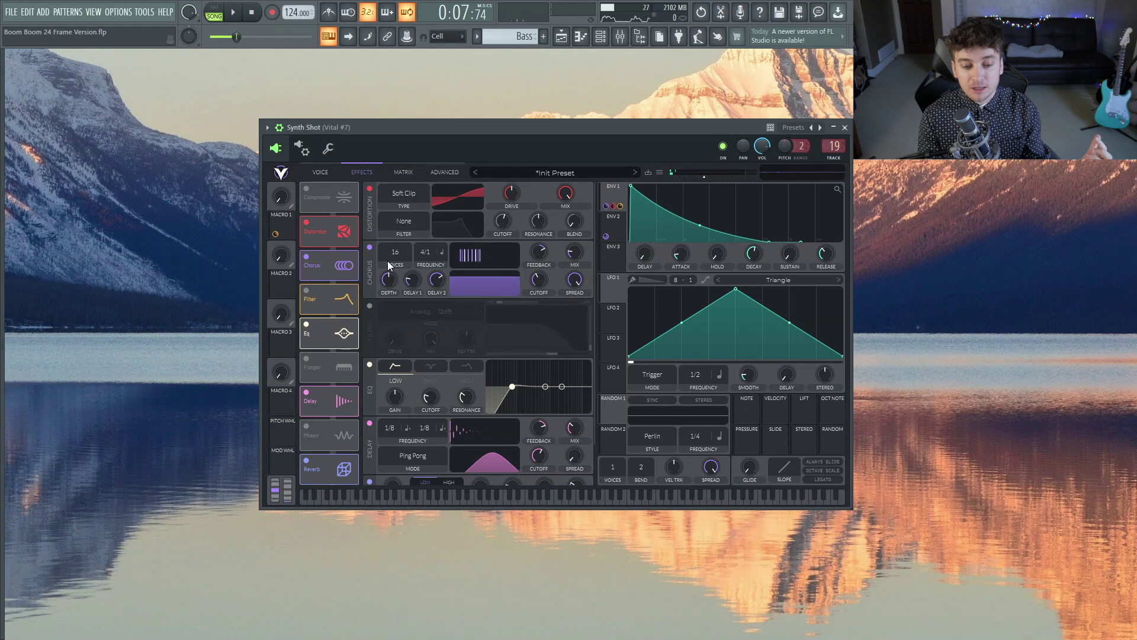
key(space)
click(370, 306)
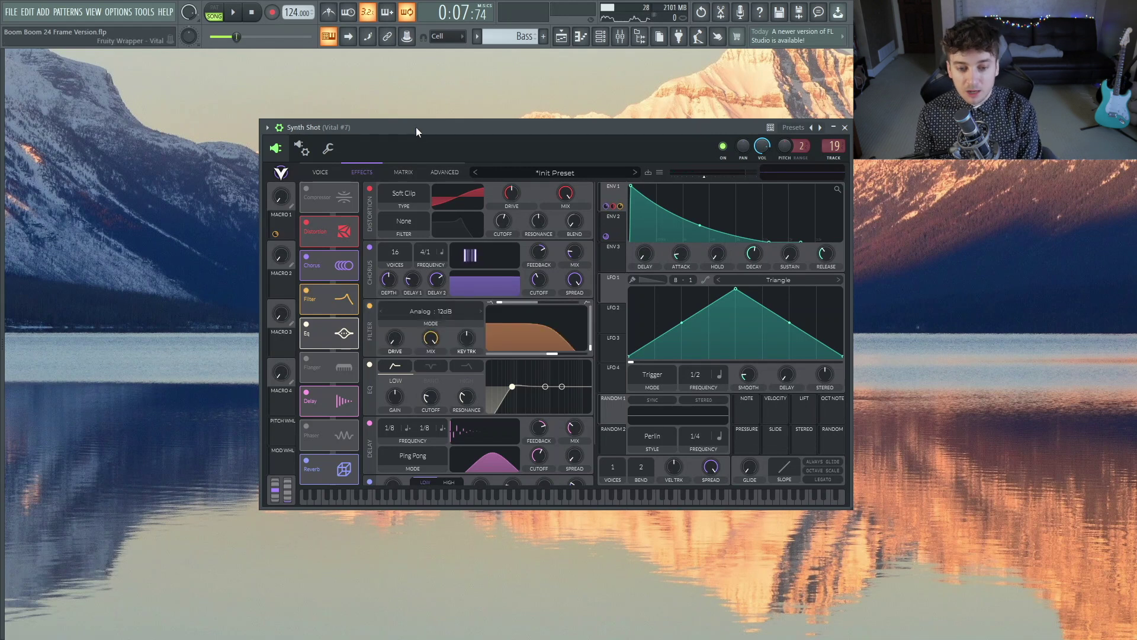
key(space)
click(845, 128)
Step: Expand the kick track group in the playlist and view its drum, sweep and transition tracks up to about bar 14
key(F5)
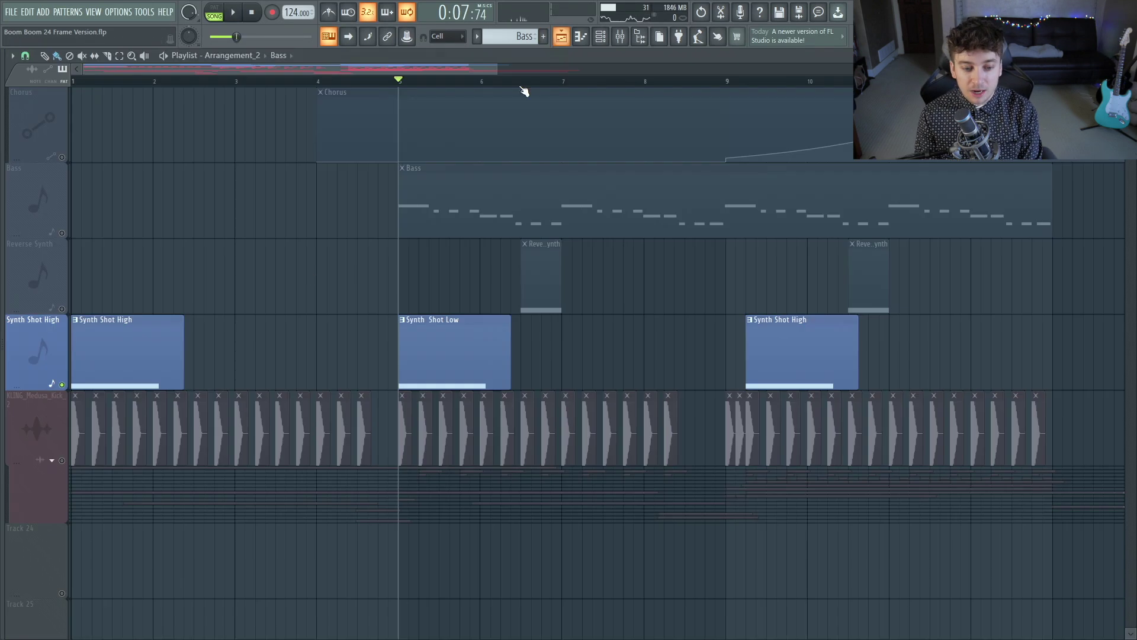
click(52, 460)
scroll(59, 468, down, 4)
scroll(59, 468, up, 3)
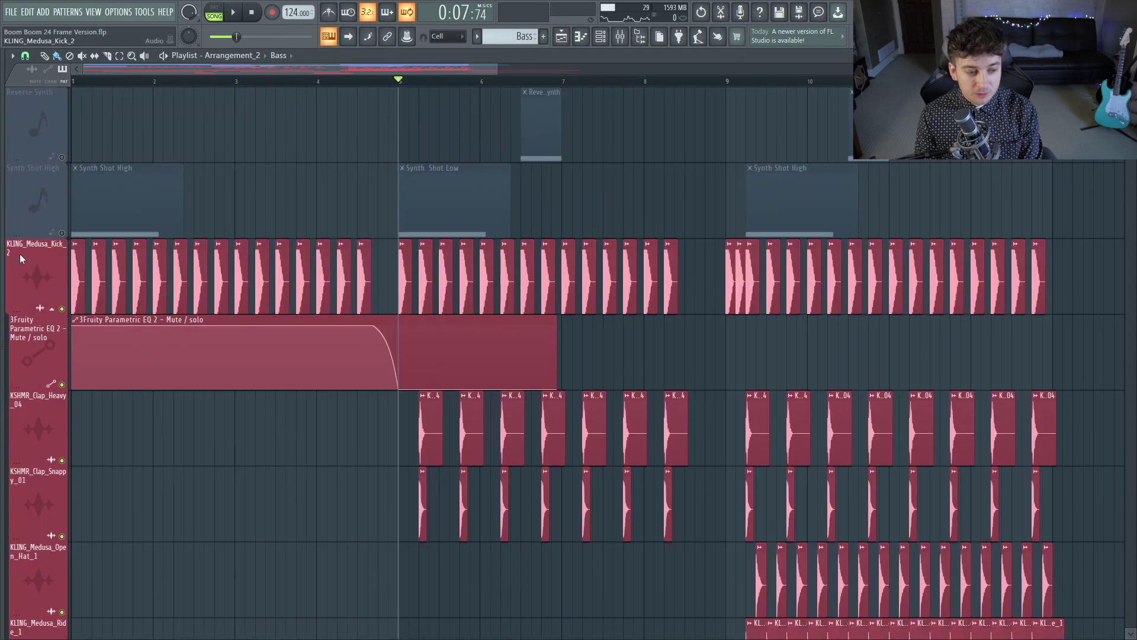
scroll(794, 239, down, 4)
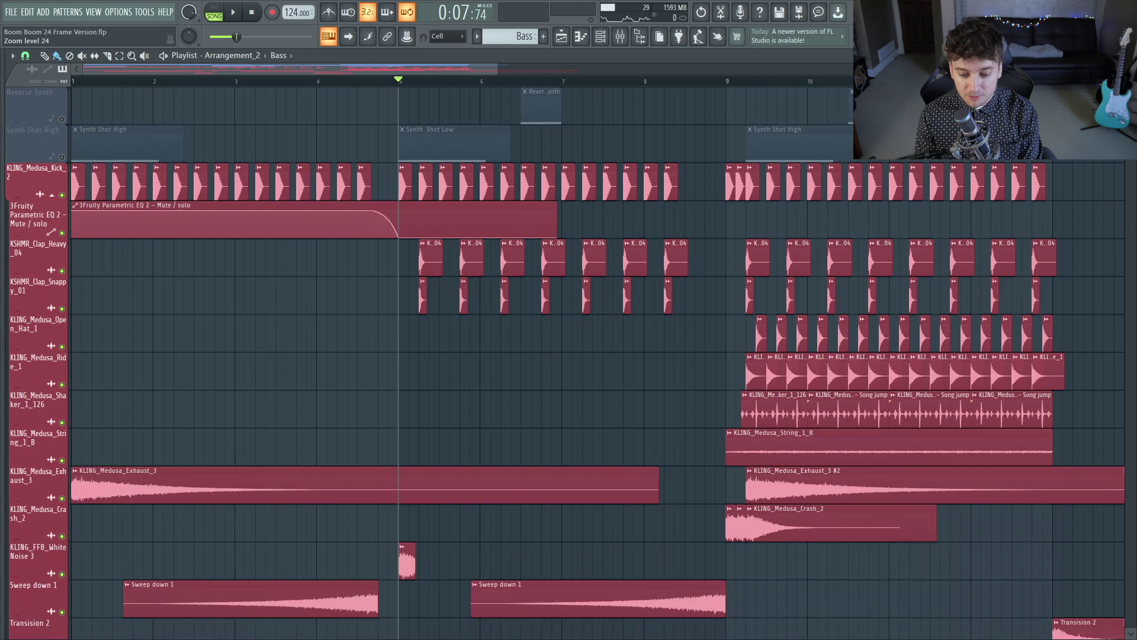
scroll(794, 239, down, 3)
drag(347, 523, 1126, 95)
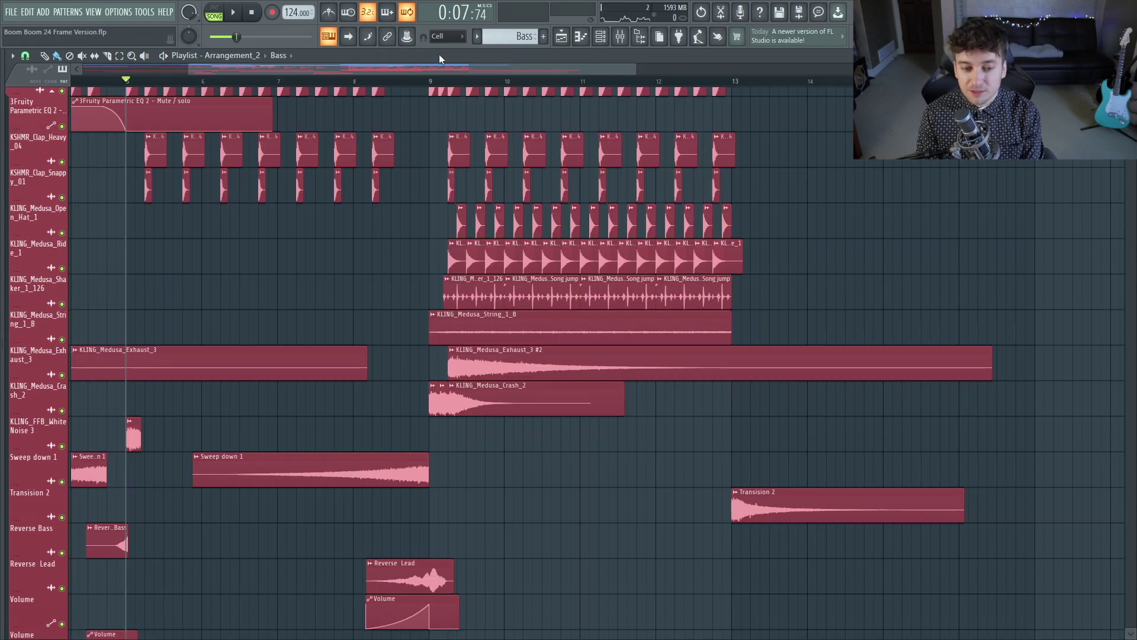
Step: Solo the KLING_Medusa_String_1_B track, play it from bar 9, and bring all tracks back
click(431, 83)
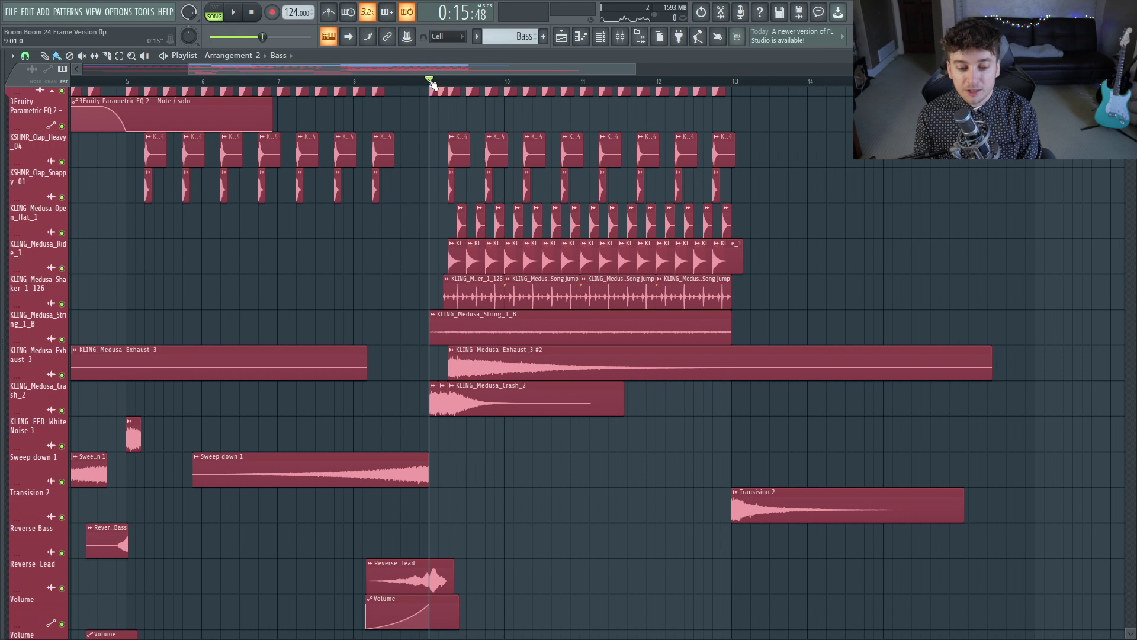
right_click(62, 339)
key(space)
key(space)
right_click(62, 341)
scroll(67, 356, up, 5)
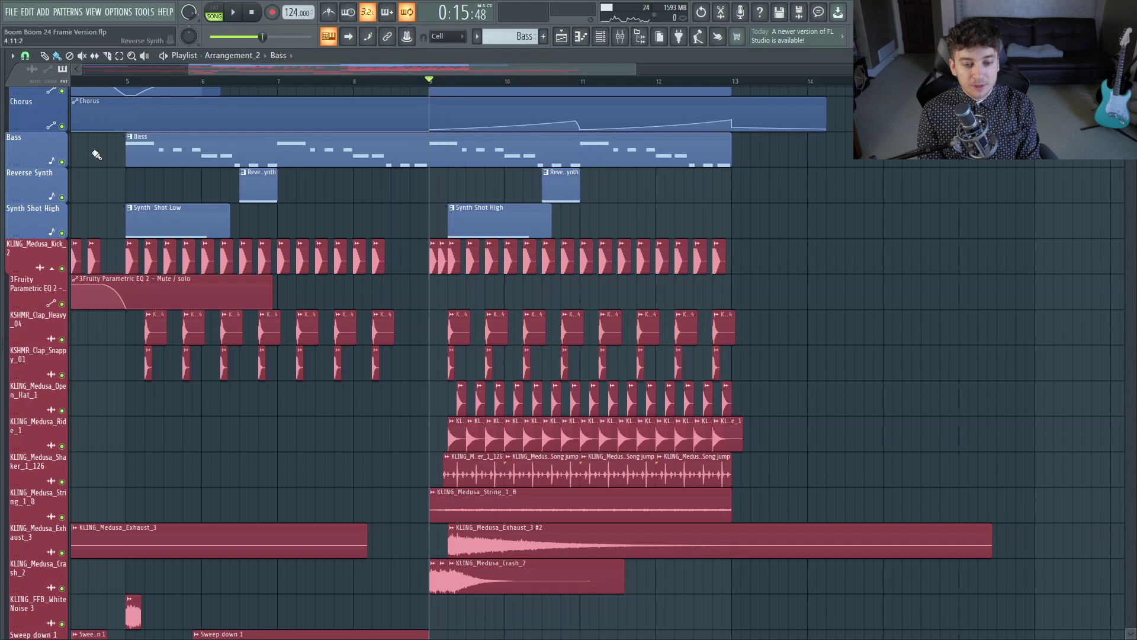
Step: Solo the Synth Shot High track, return the playhead to bar 5, restore all tracks and play the full mix briefly
right_click(62, 233)
key(Home)
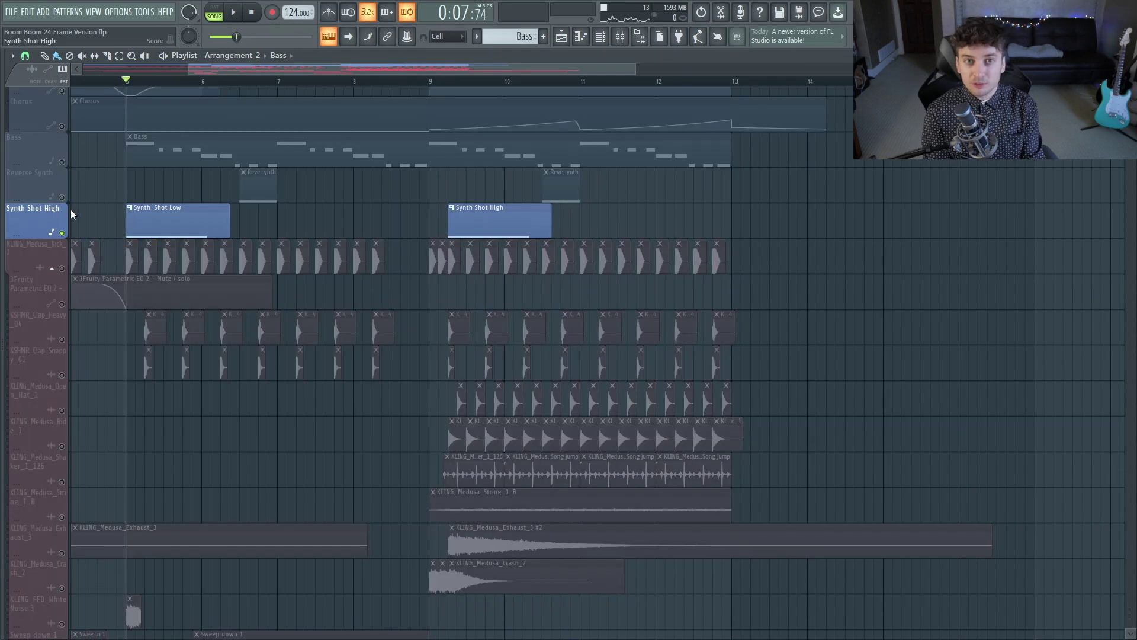
right_click(62, 233)
key(space)
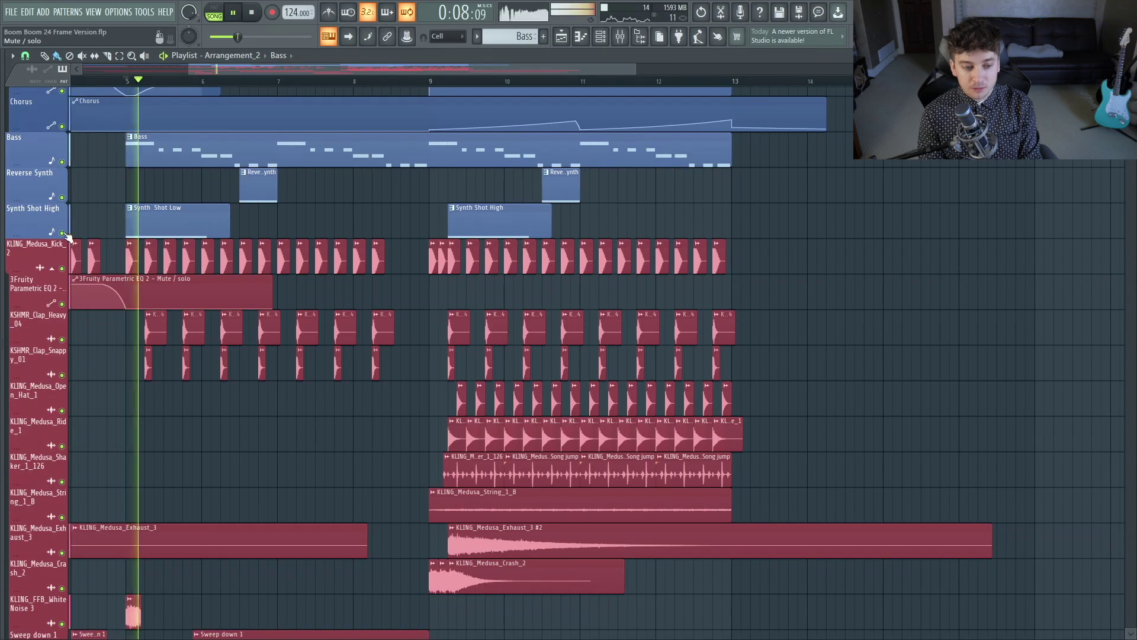
key(space)
Step: Audition the Synth Shot High clip just after bar 9 with its track soloed, and bring all tracks back
click(449, 83)
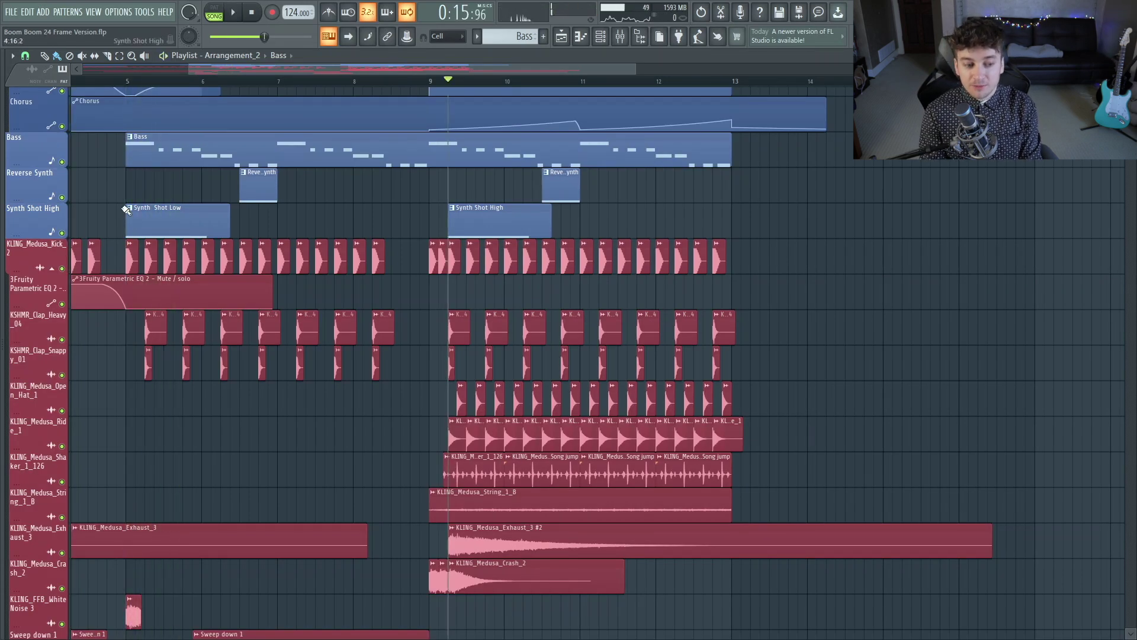
right_click(63, 234)
key(space)
key(space)
right_click(62, 234)
Step: Play the full arrangement from just after bar 8 through the drop at bar 9, viewing the synth and drum tracks
drag(449, 80, 363, 80)
key(space)
key(space)
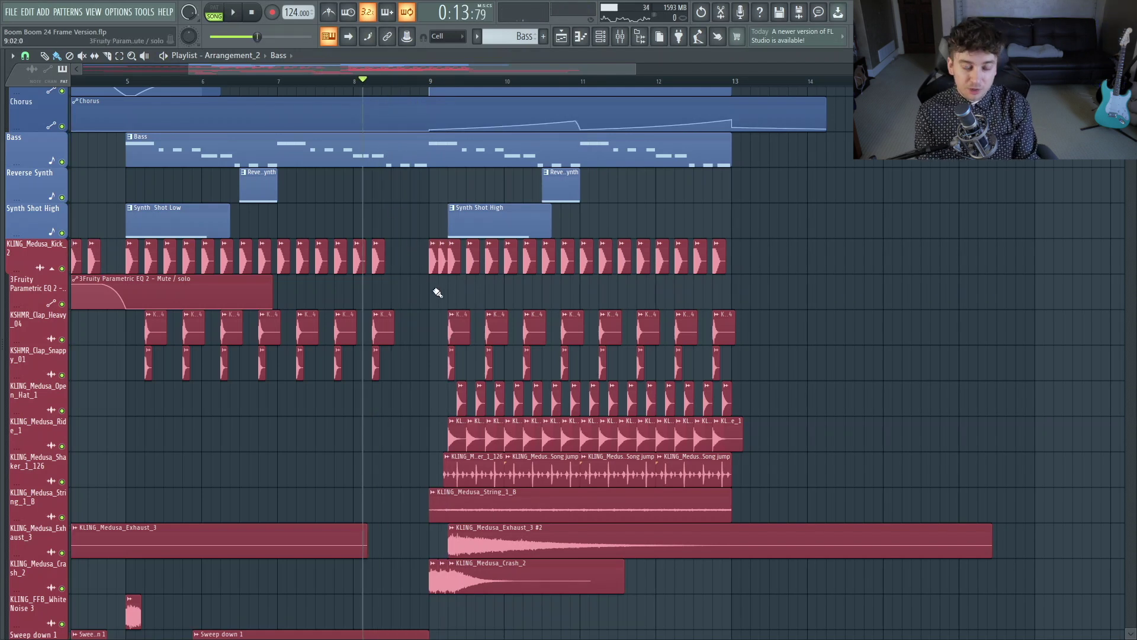
key(space)
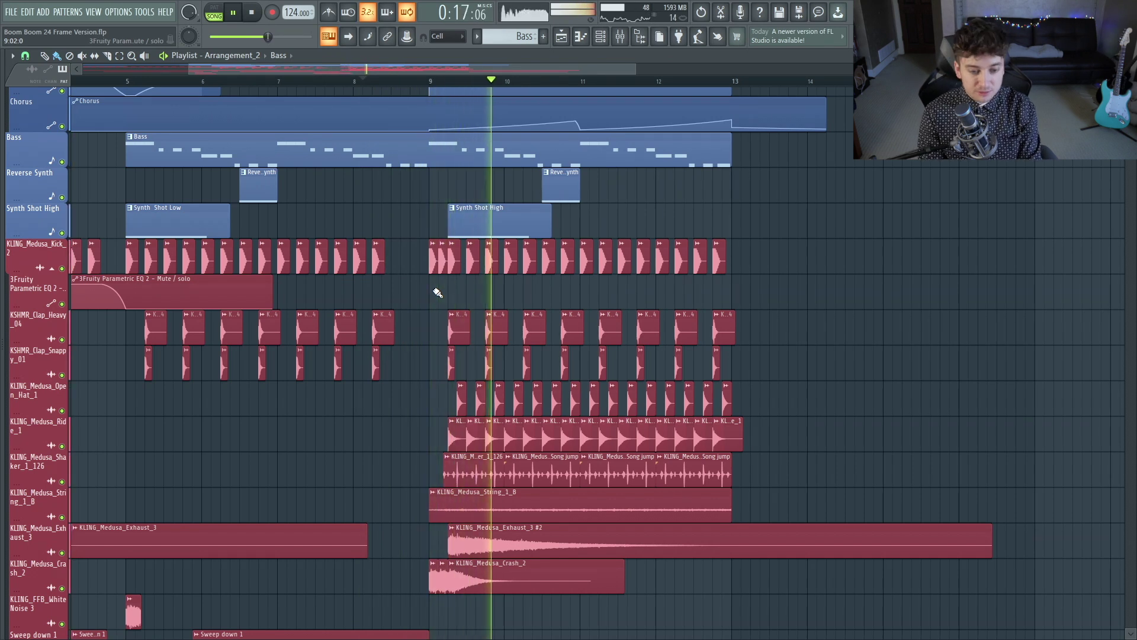
scroll(438, 292, down, 5)
scroll(438, 293, up, 7)
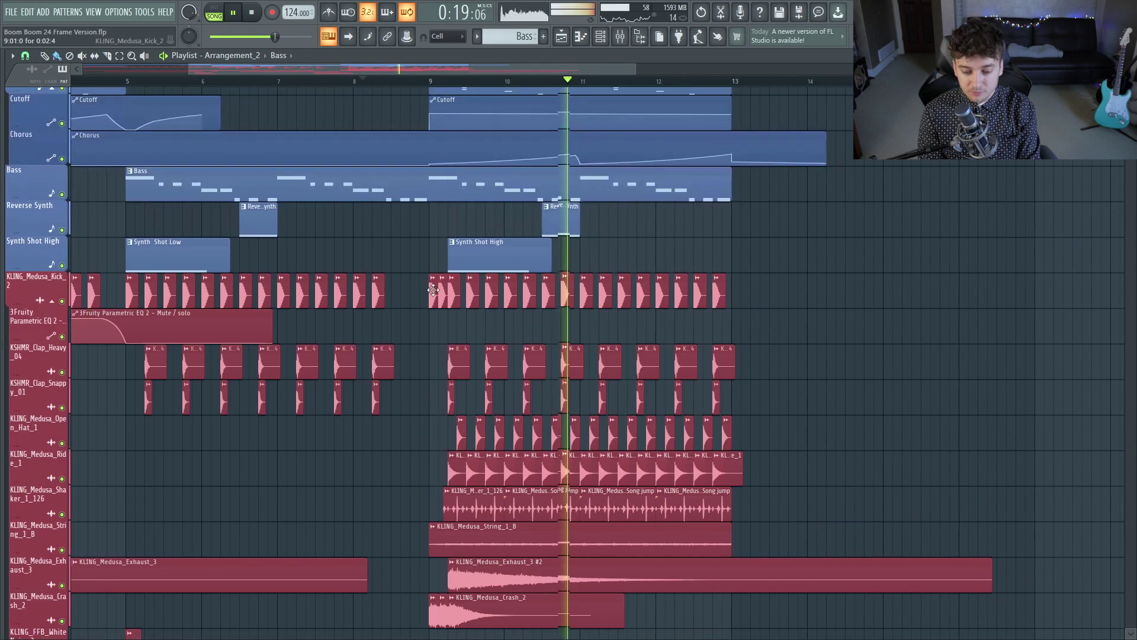